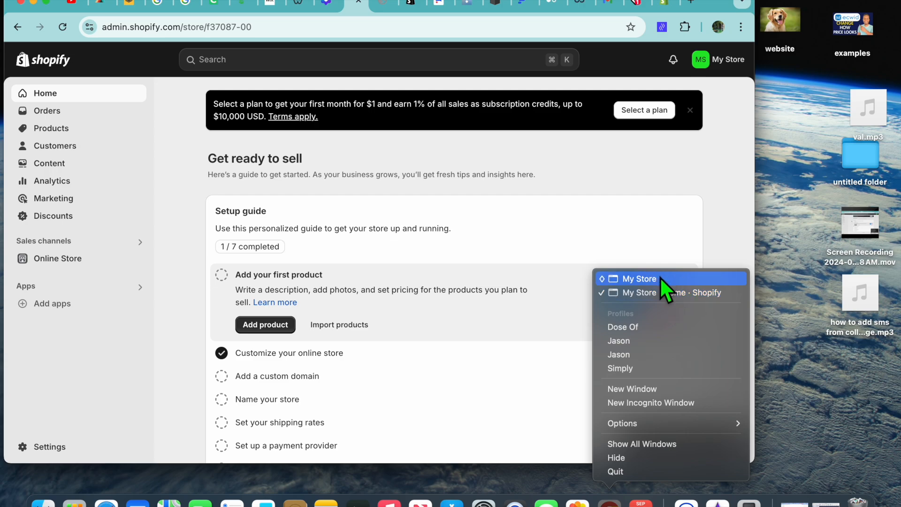
Look over the live password page in the other browser window, and return to the store admin
{"action": "left_click", "coordinate": [660, 278]}
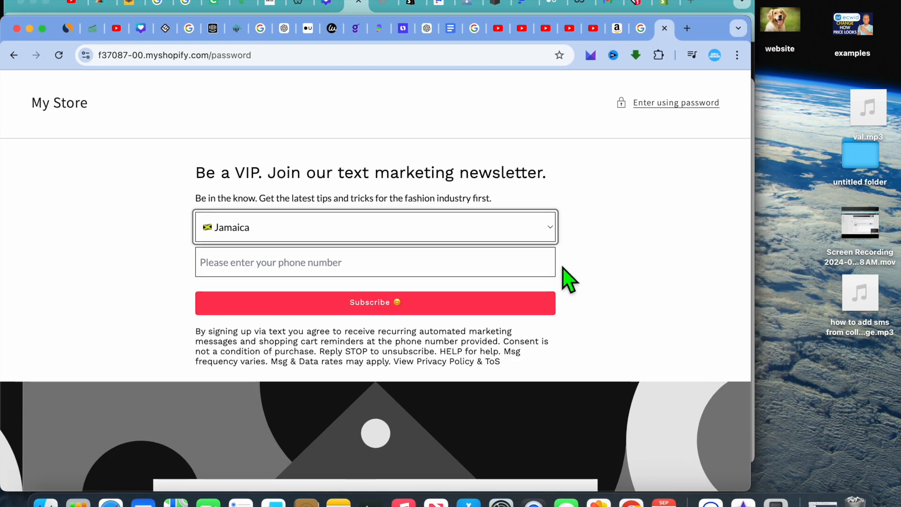
{"action": "scroll", "coordinate": [568, 279], "scroll_direction": "down", "scroll_amount": 3}
{"action": "scroll", "coordinate": [568, 279], "scroll_direction": "up", "scroll_amount": 2}
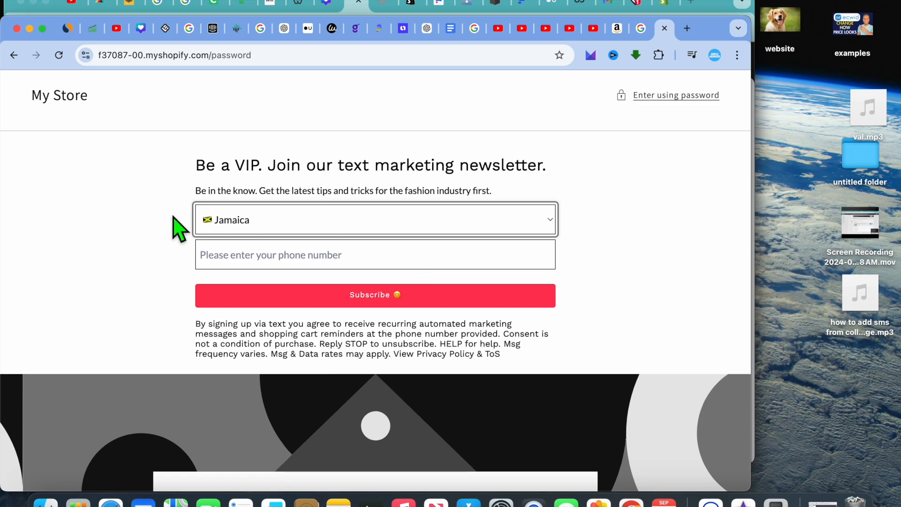
{"action": "left_click", "coordinate": [29, 28]}
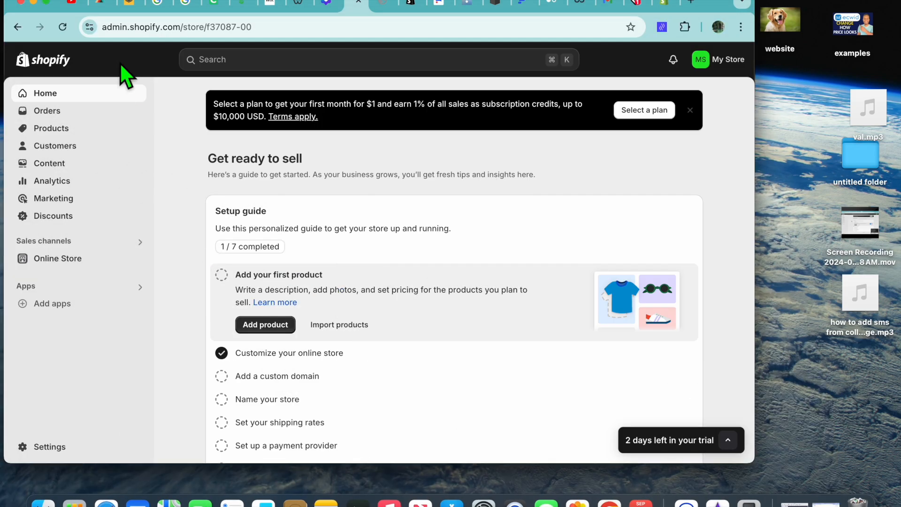
Make the admin window full screen and open the Dawn theme's Password page for customization
{"action": "left_click", "coordinate": [47, 3]}
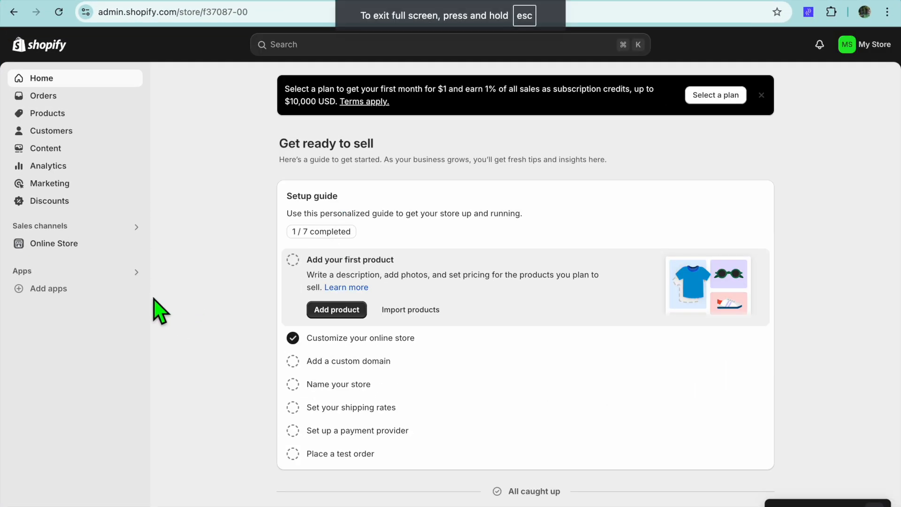
{"action": "left_click", "coordinate": [71, 244]}
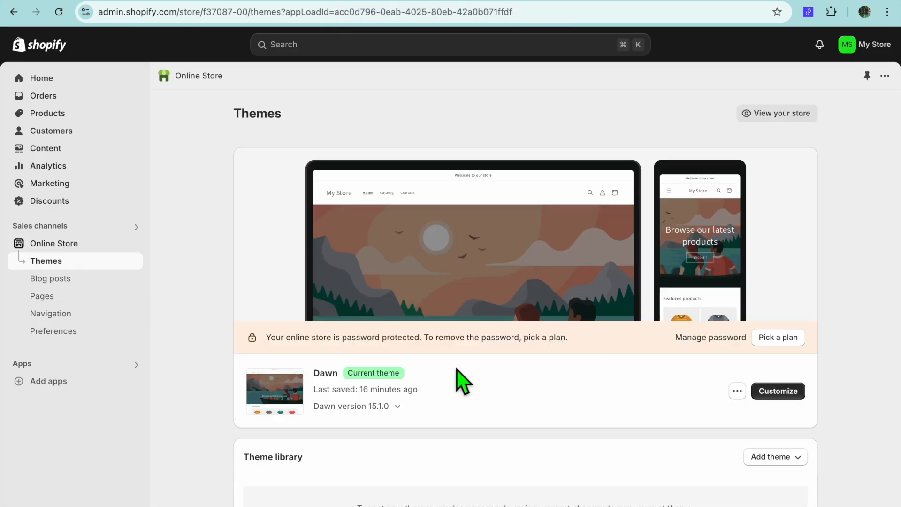
{"action": "left_click", "coordinate": [792, 400]}
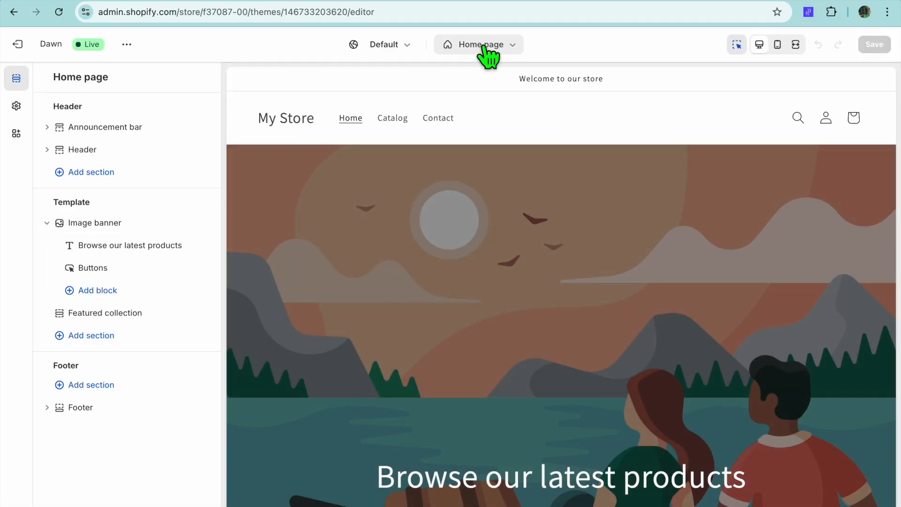
{"action": "left_click", "coordinate": [479, 45]}
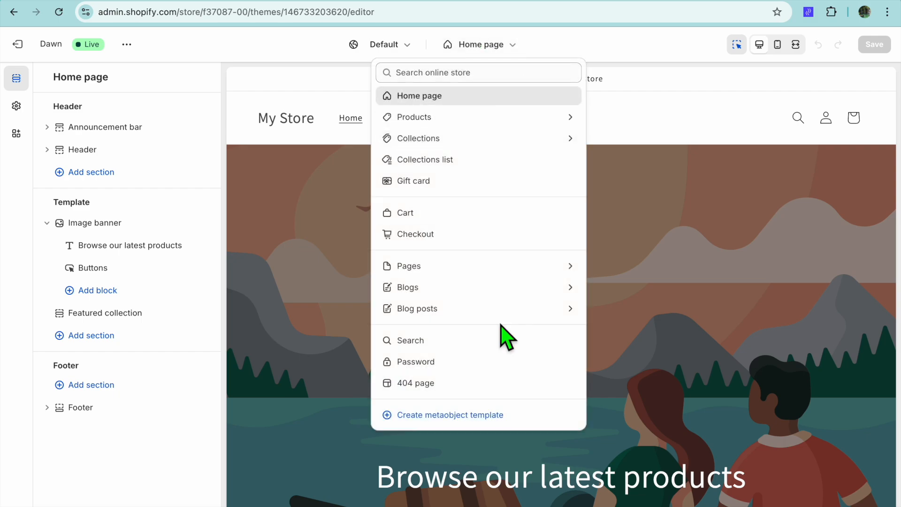
{"action": "left_click", "coordinate": [444, 364]}
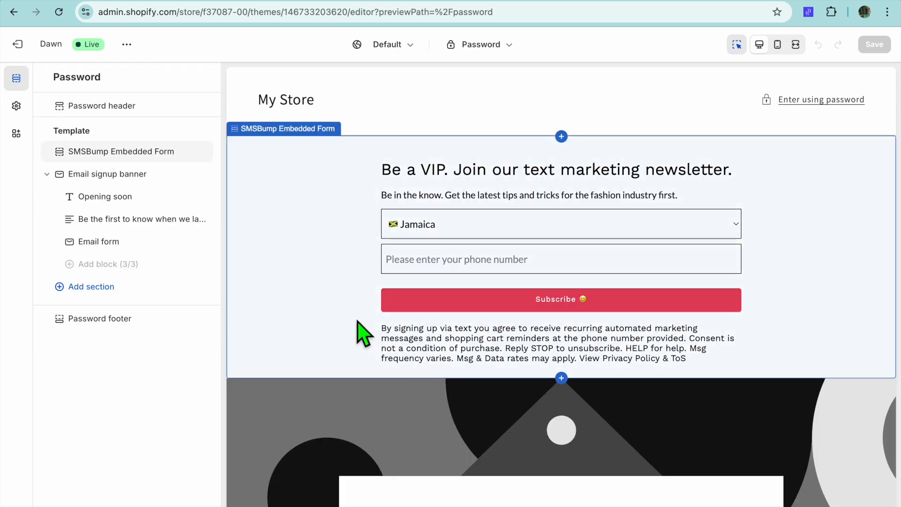
Review the Password page layout and hide its SMSBump Embedded Form section
{"action": "scroll", "coordinate": [356, 321], "scroll_direction": "down", "scroll_amount": 2}
{"action": "scroll", "coordinate": [357, 320], "scroll_direction": "down", "scroll_amount": 4}
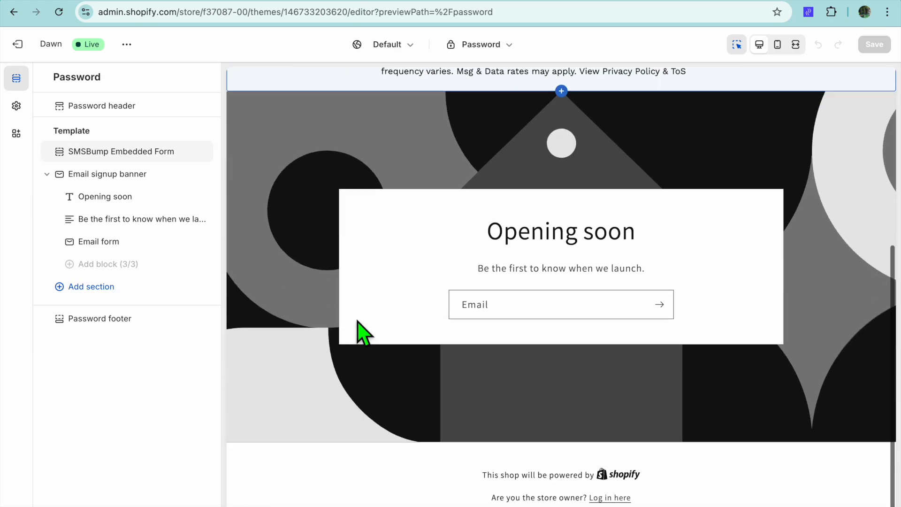
{"action": "scroll", "coordinate": [358, 322], "scroll_direction": "up", "scroll_amount": 3}
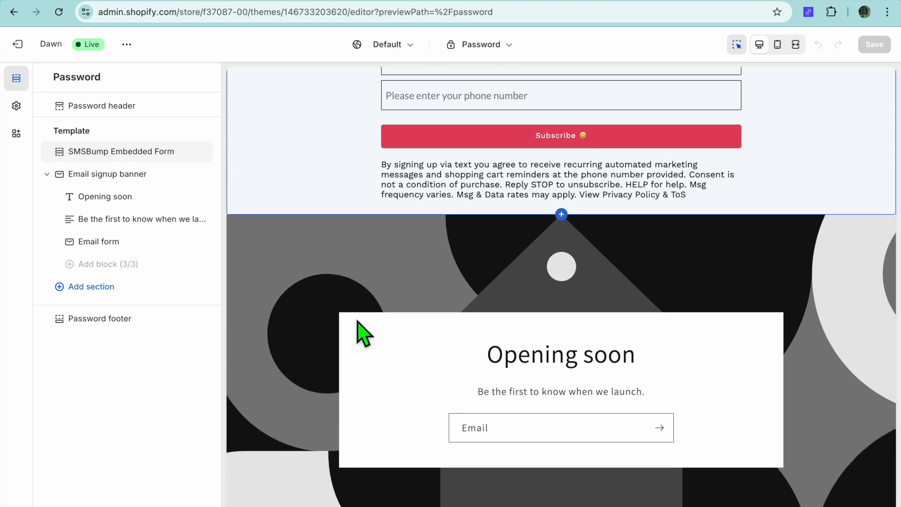
{"action": "scroll", "coordinate": [305, 299], "scroll_direction": "down", "scroll_amount": 3}
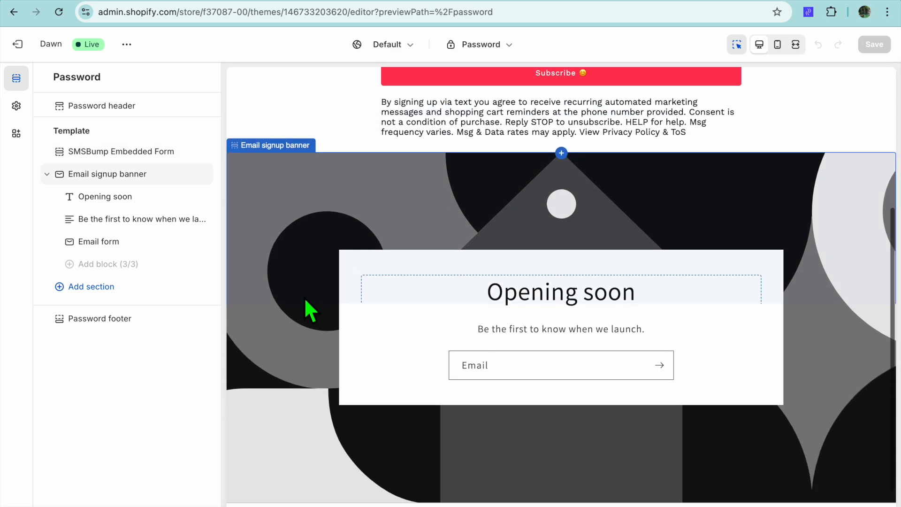
{"action": "scroll", "coordinate": [304, 298], "scroll_direction": "up", "scroll_amount": 7}
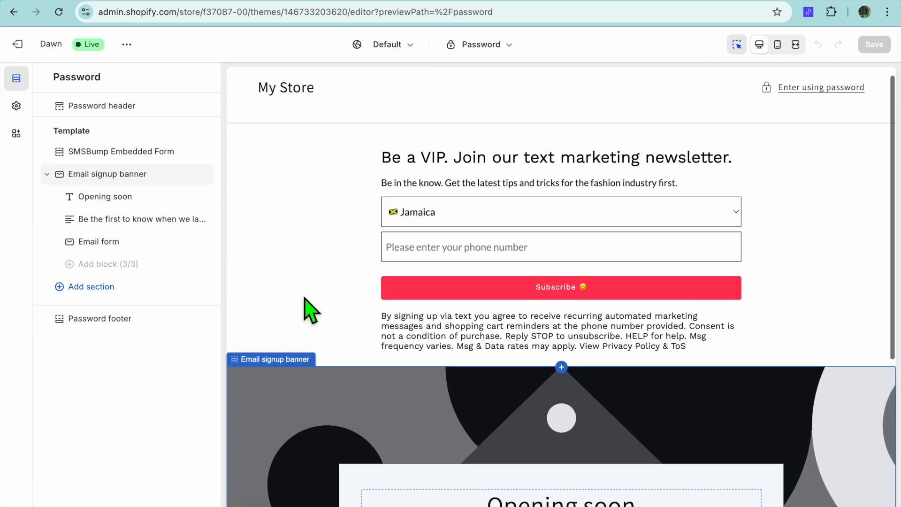
{"action": "mouse_move", "coordinate": [162, 151]}
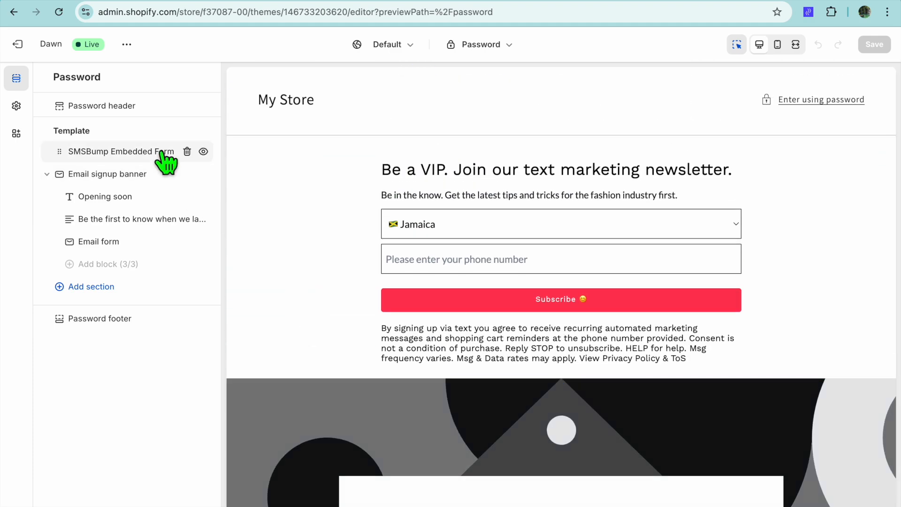
{"action": "left_click", "coordinate": [203, 151]}
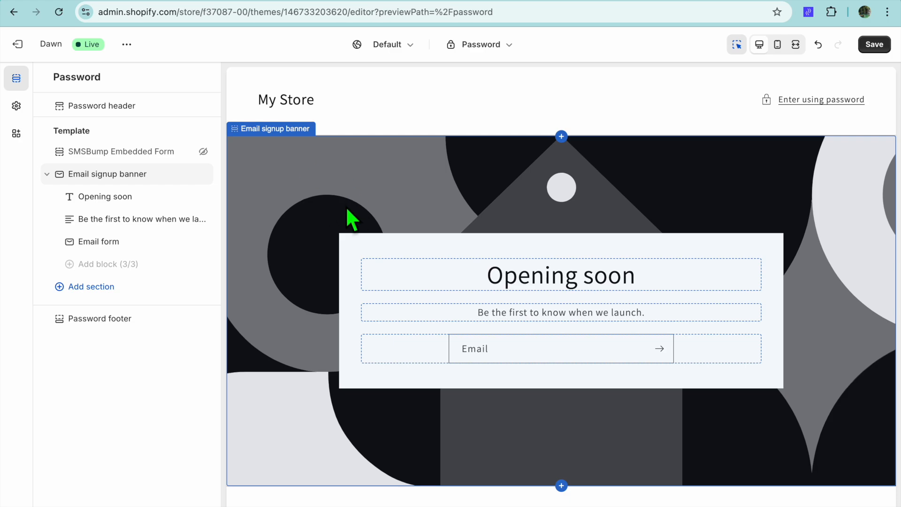
Set the Email signup banner's background to the small-business-interior shelf photo from the Shop Local free images
{"action": "left_click", "coordinate": [317, 199]}
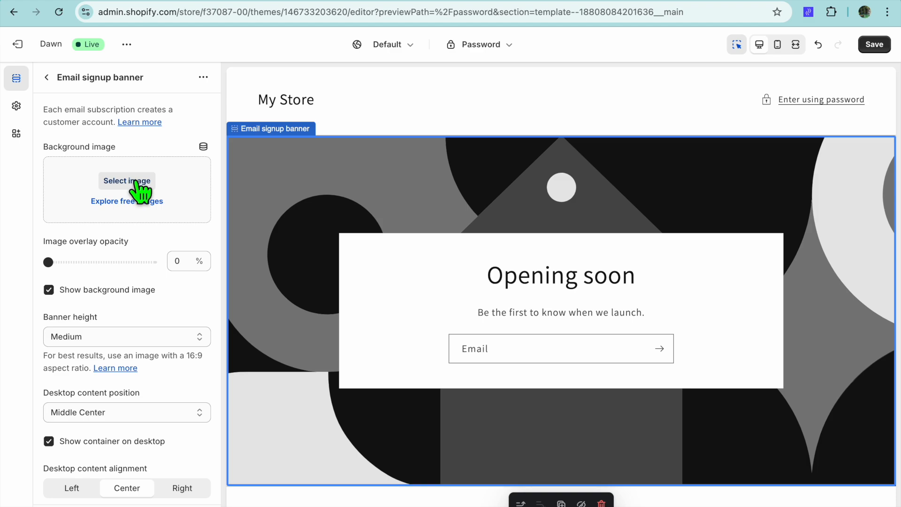
{"action": "left_click", "coordinate": [143, 202]}
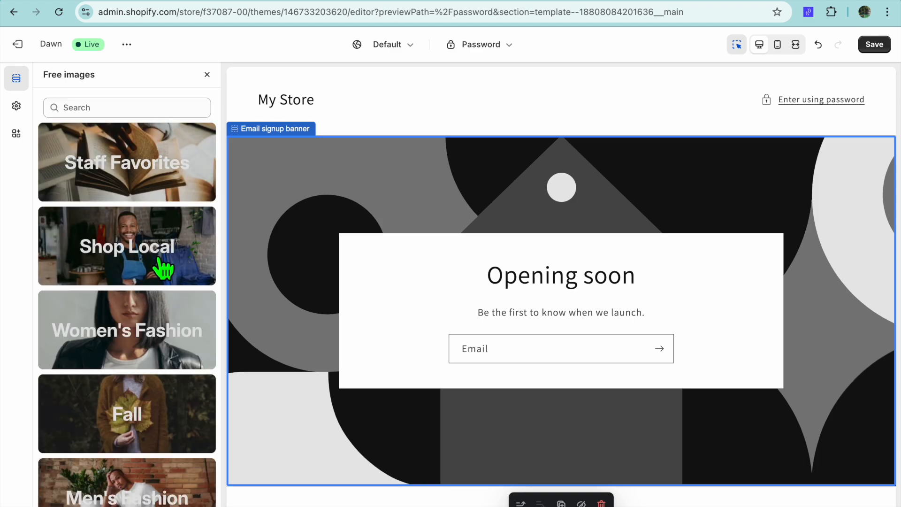
{"action": "left_click", "coordinate": [162, 269]}
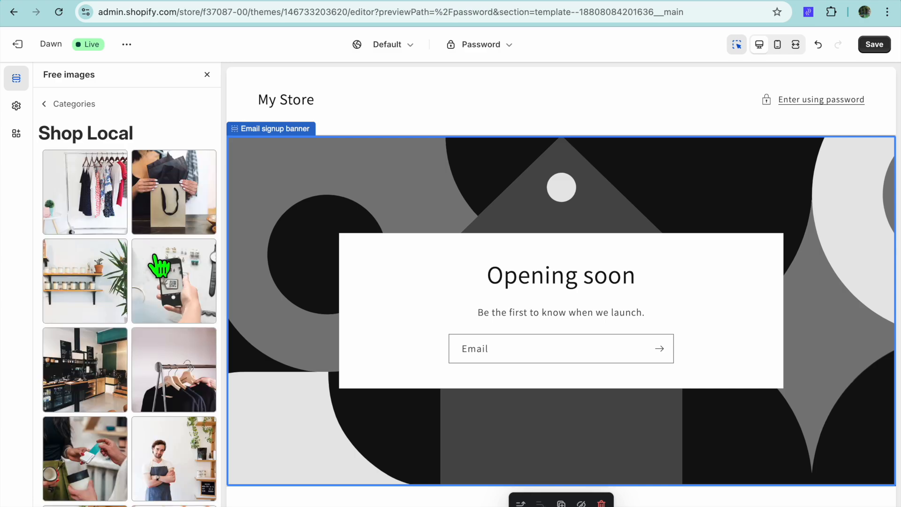
{"action": "left_click", "coordinate": [108, 288]}
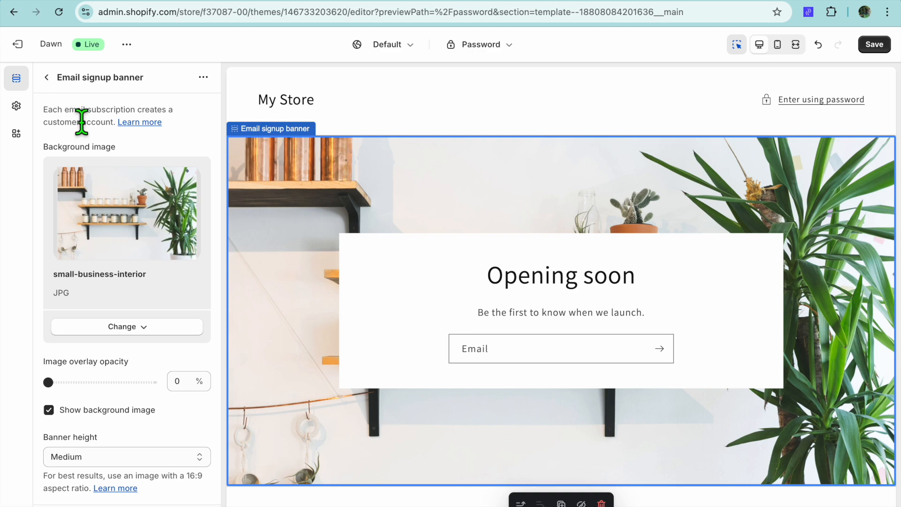
{"action": "scroll", "coordinate": [96, 164], "scroll_direction": "down", "scroll_amount": 9}
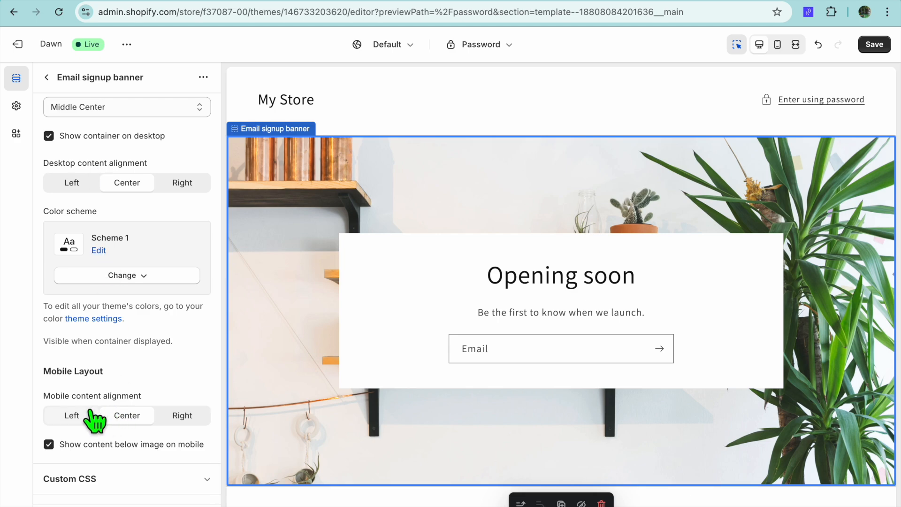
{"action": "left_click", "coordinate": [46, 77]}
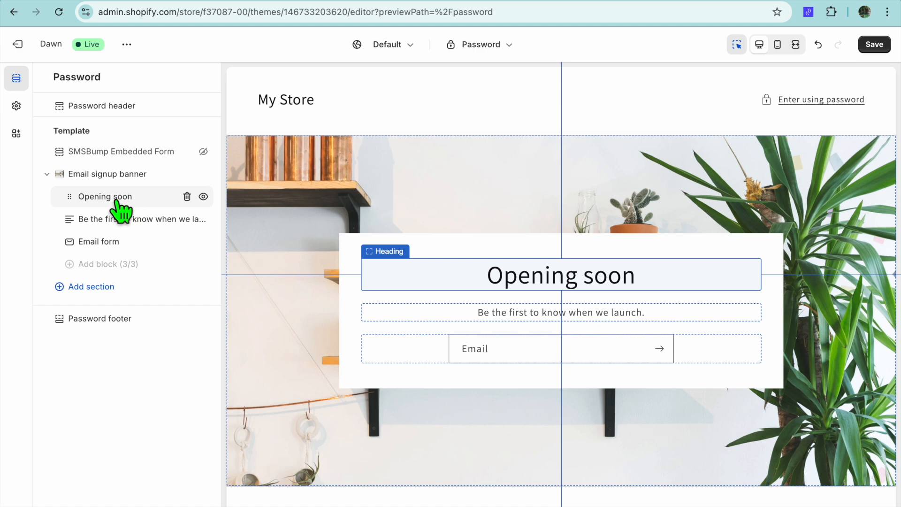
Change the Email signup banner's heading text to "COMING Soon"
{"action": "left_click", "coordinate": [120, 200]}
{"action": "left_click_drag", "start_coordinate": [87, 136], "coordinate": [37, 135]}
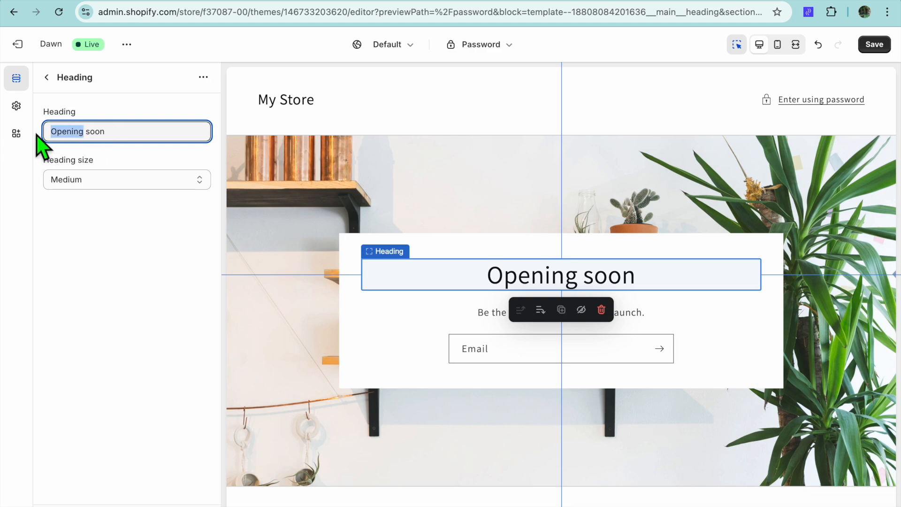
{"action": "type", "text": "COMI"}
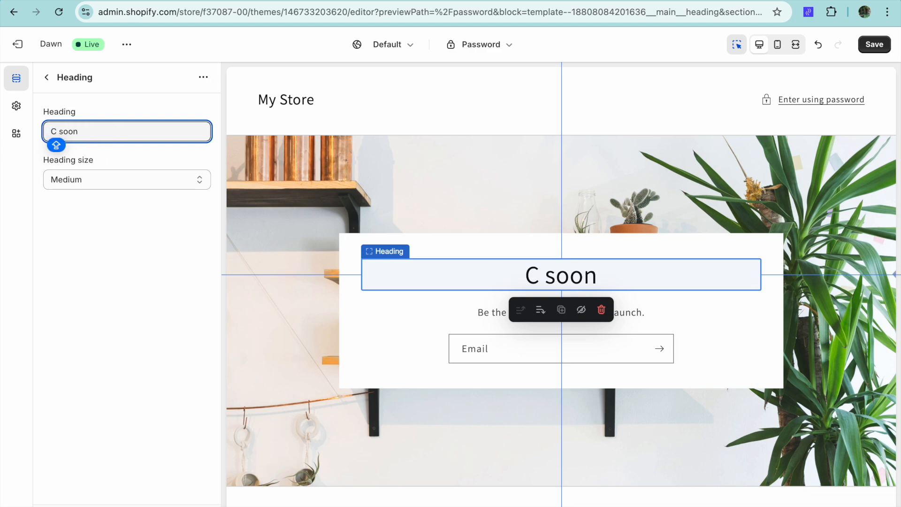
{"action": "type", "text": "NG"}
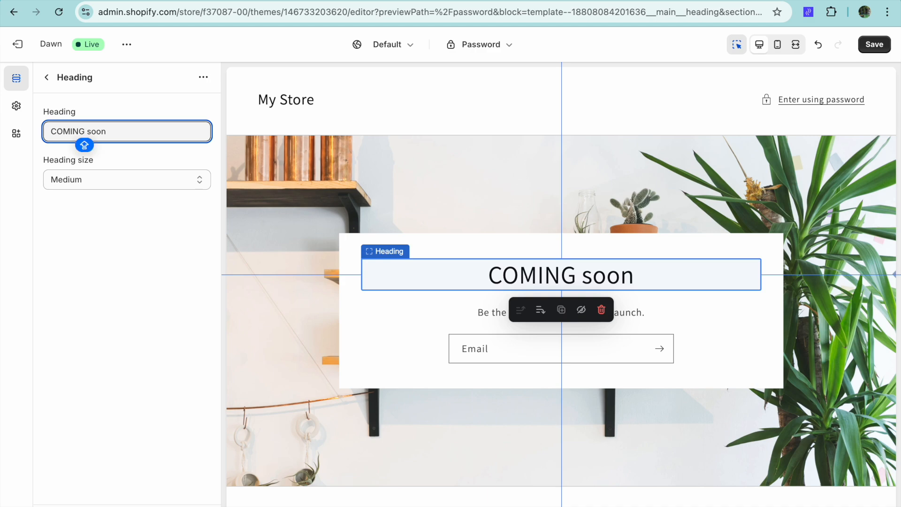
{"action": "left_click_drag", "start_coordinate": [92, 131], "coordinate": [88, 129]}
{"action": "type", "text": "S"}
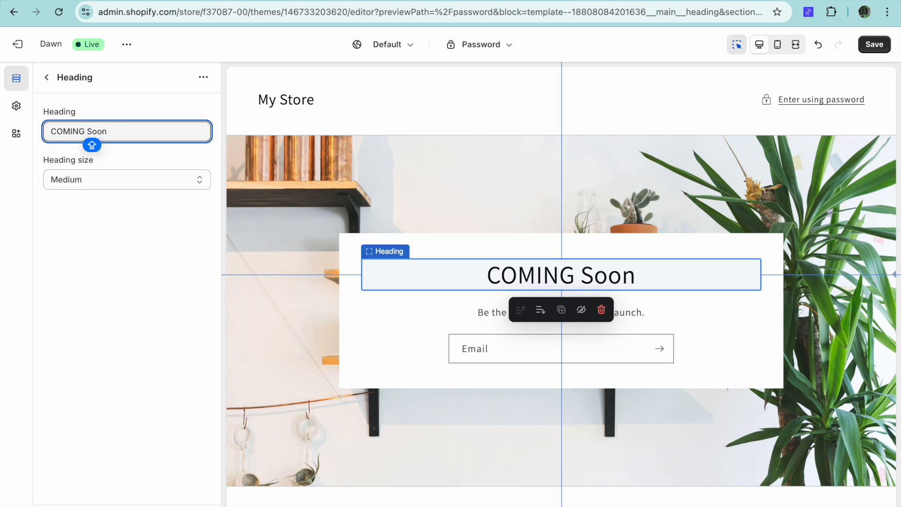
Try the Large and Small sizes for the banner heading, and set it back to Medium
{"action": "left_click", "coordinate": [117, 180]}
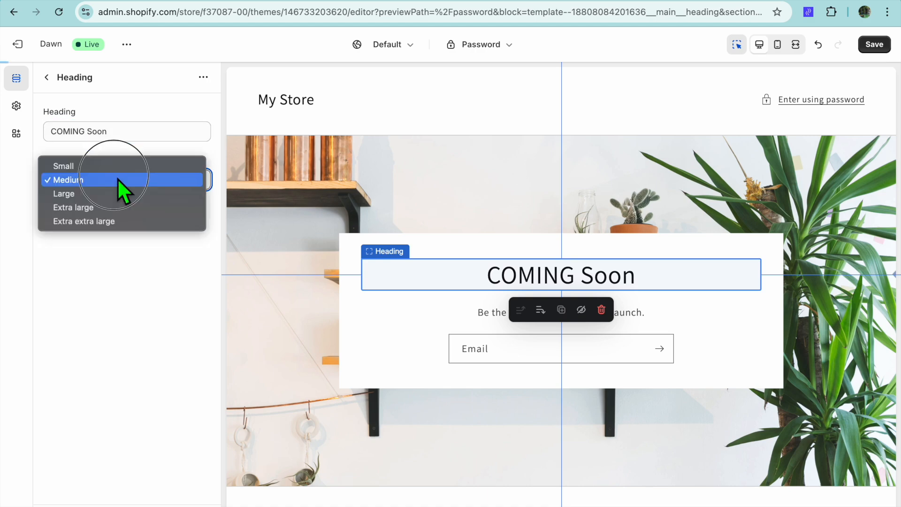
{"action": "left_click", "coordinate": [97, 194]}
{"action": "left_click", "coordinate": [109, 184]}
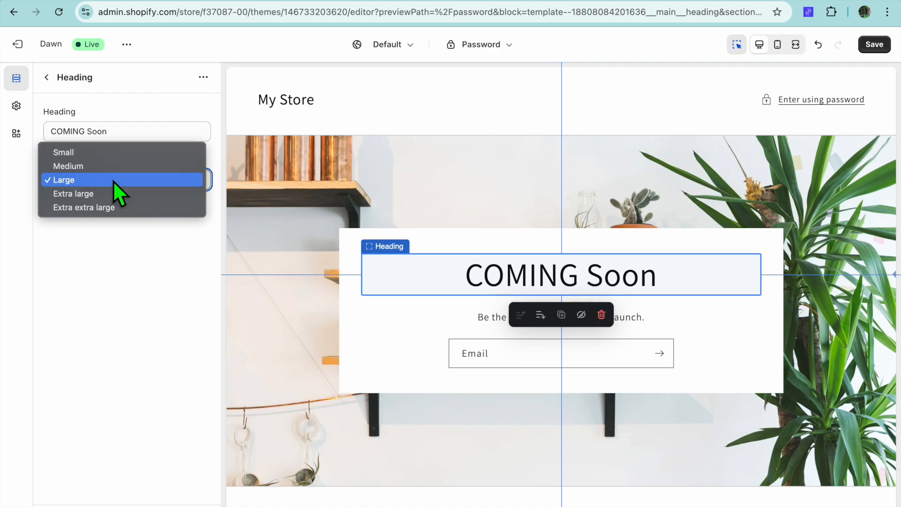
{"action": "left_click", "coordinate": [97, 153]}
{"action": "left_click", "coordinate": [104, 183]}
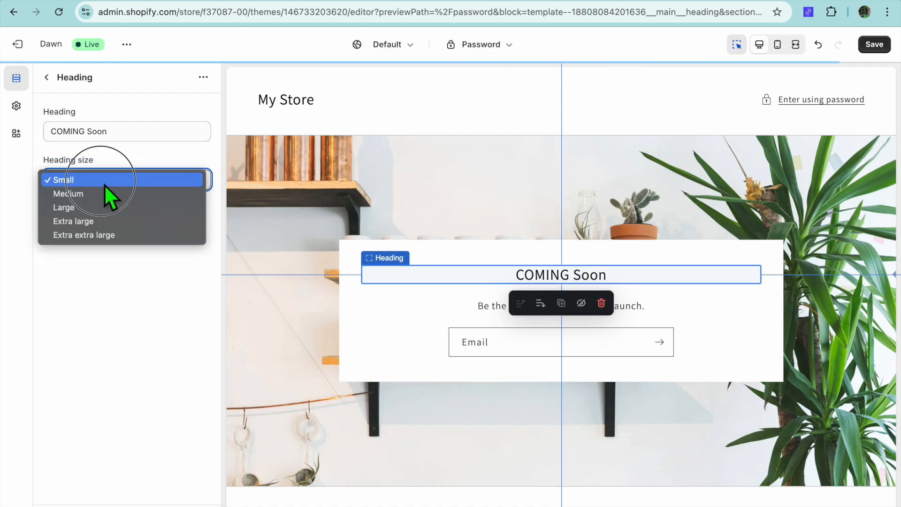
{"action": "left_click", "coordinate": [100, 196]}
{"action": "left_click", "coordinate": [47, 77]}
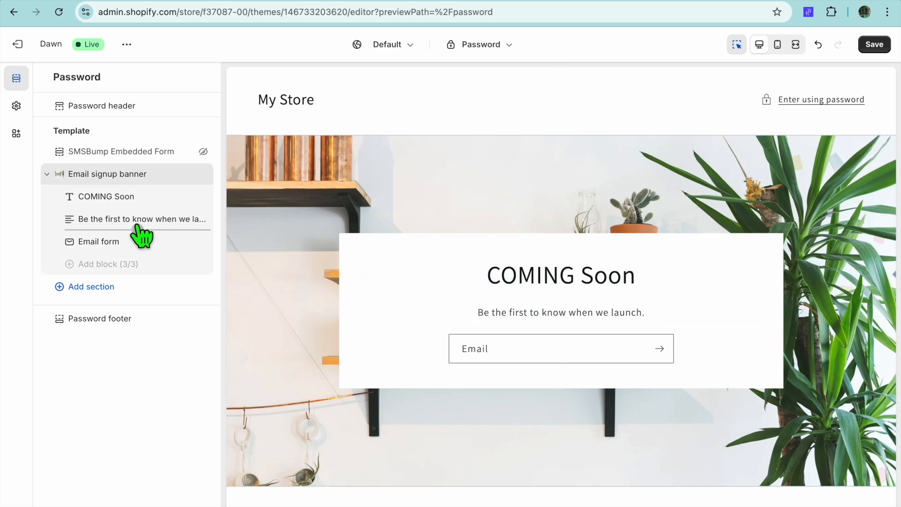
Examine the settings of the banner's paragraph and Email form blocks
{"action": "left_click", "coordinate": [136, 229]}
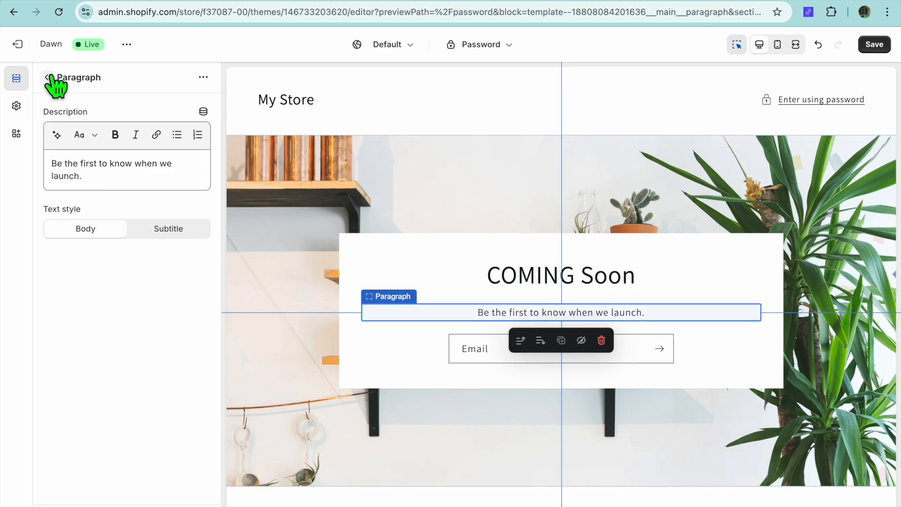
{"action": "left_click", "coordinate": [49, 78]}
{"action": "left_click", "coordinate": [92, 243]}
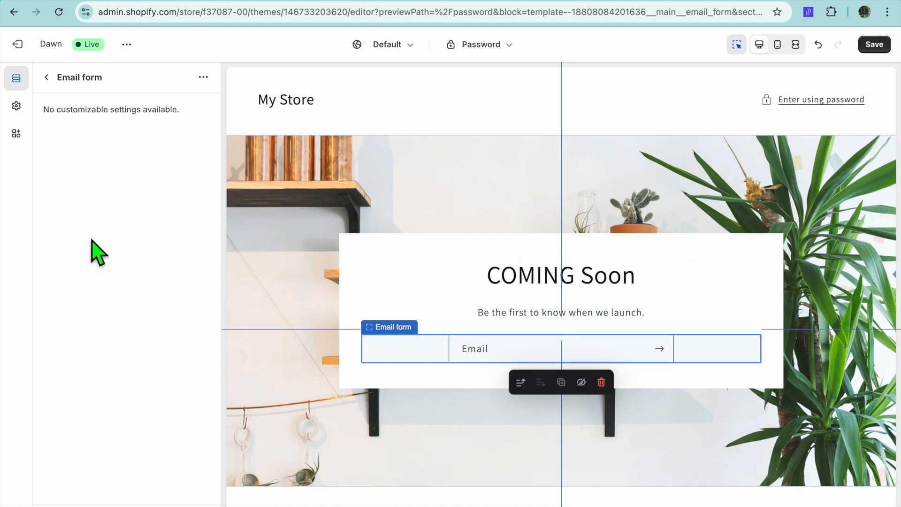
{"action": "left_click", "coordinate": [47, 78]}
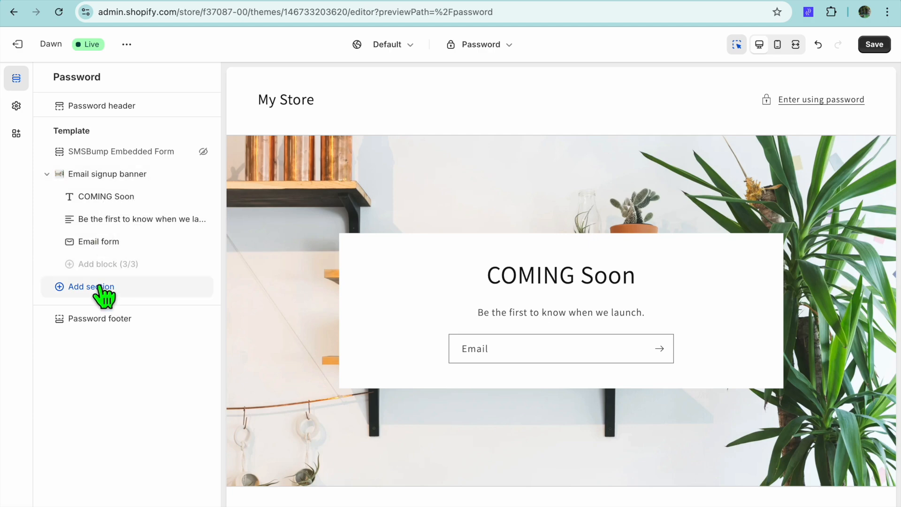
Browse the list of sections that can be added to the Password page template, without adding one
{"action": "left_click", "coordinate": [104, 297]}
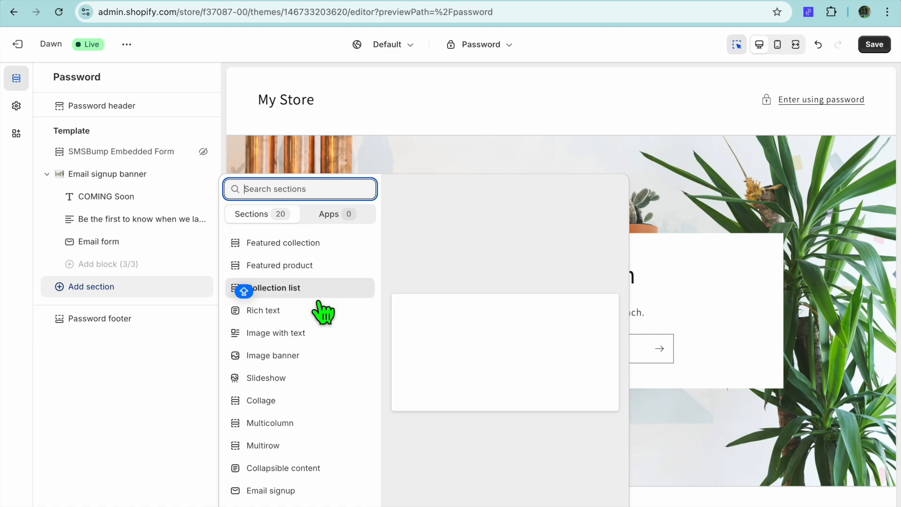
{"action": "scroll", "coordinate": [322, 311], "scroll_direction": "down", "scroll_amount": 5}
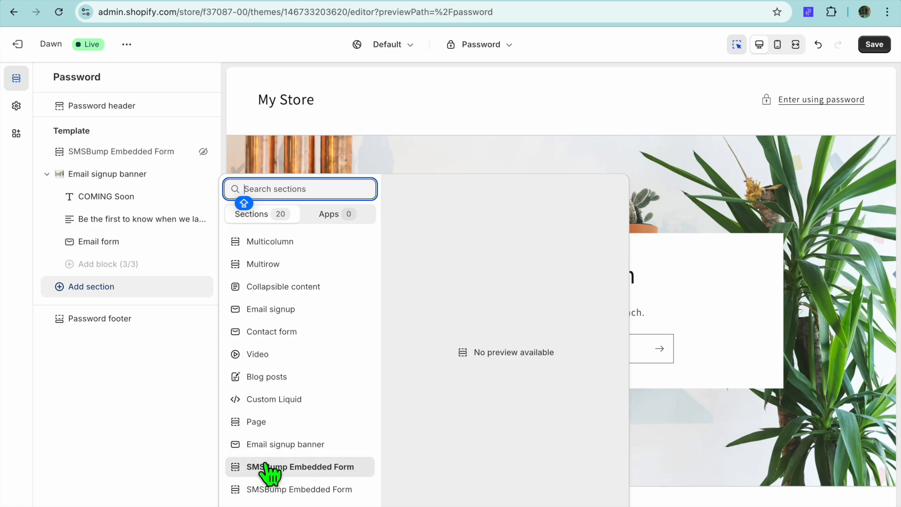
{"action": "left_click", "coordinate": [164, 454]}
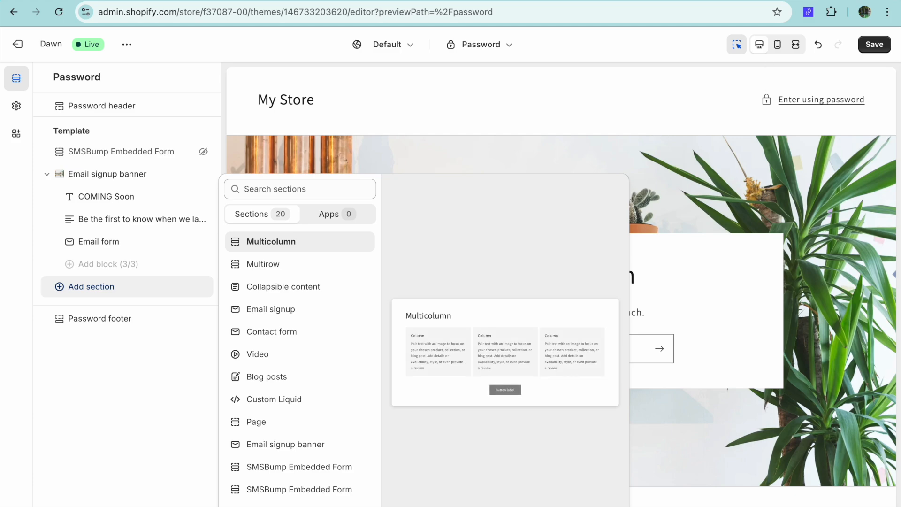
Save the changes to the Password page
{"action": "left_click", "coordinate": [886, 48]}
{"action": "left_click", "coordinate": [885, 47]}
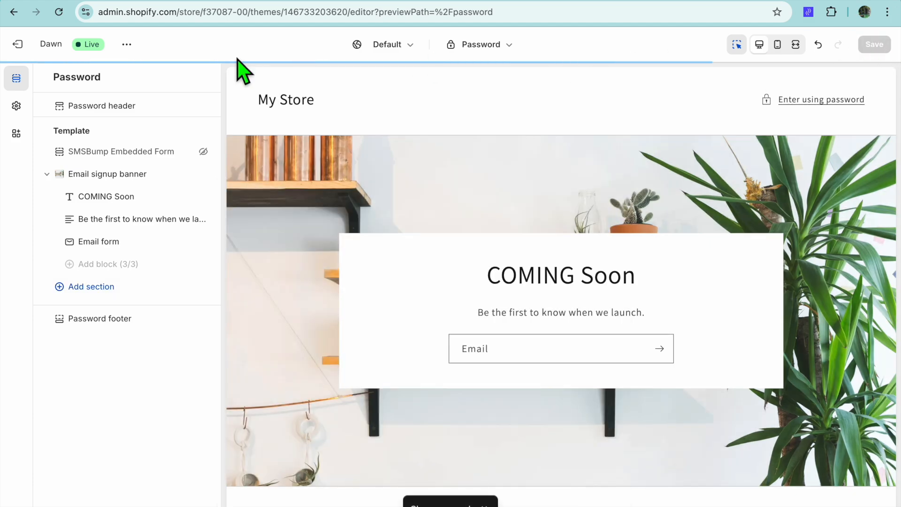
Leave the theme editor, go to the Shopify App Store from the recommended apps, and search it for "sms marketing"
{"action": "left_click", "coordinate": [19, 46]}
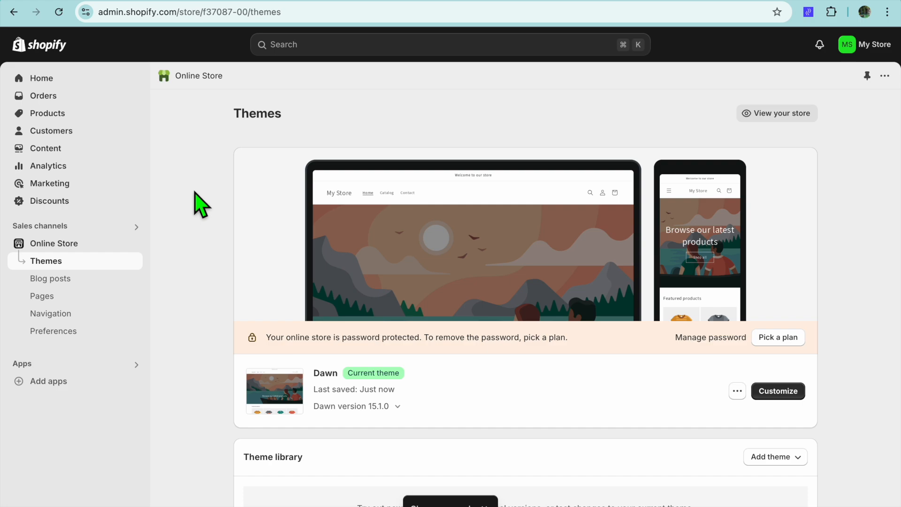
{"action": "left_click", "coordinate": [55, 380]}
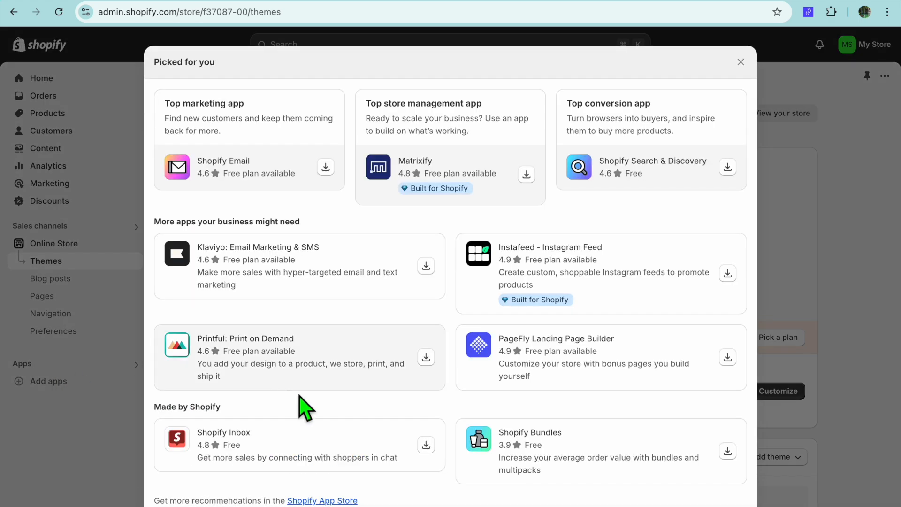
{"action": "left_click", "coordinate": [322, 500]}
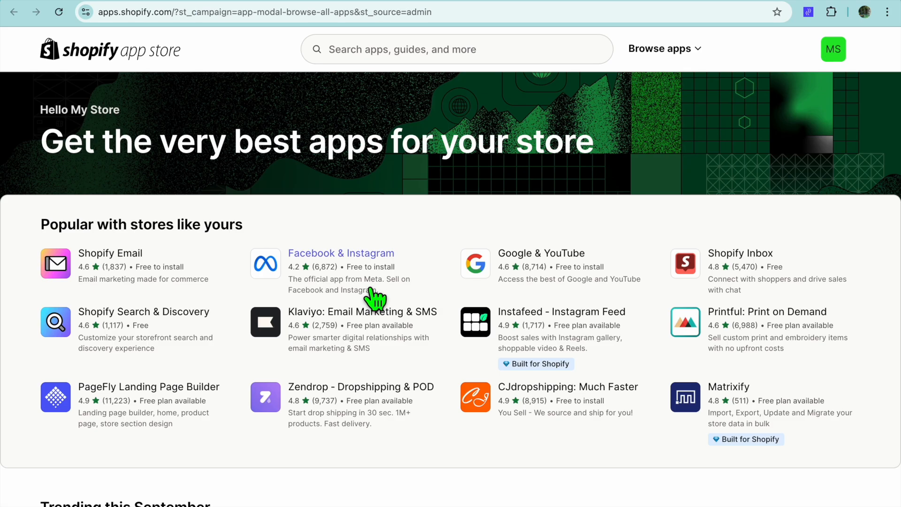
{"action": "left_click", "coordinate": [399, 54]}
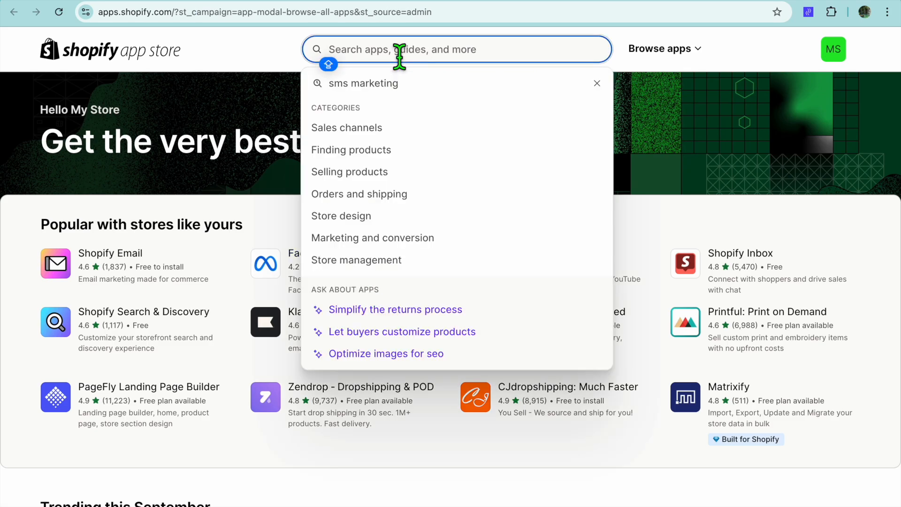
{"action": "left_click", "coordinate": [401, 84]}
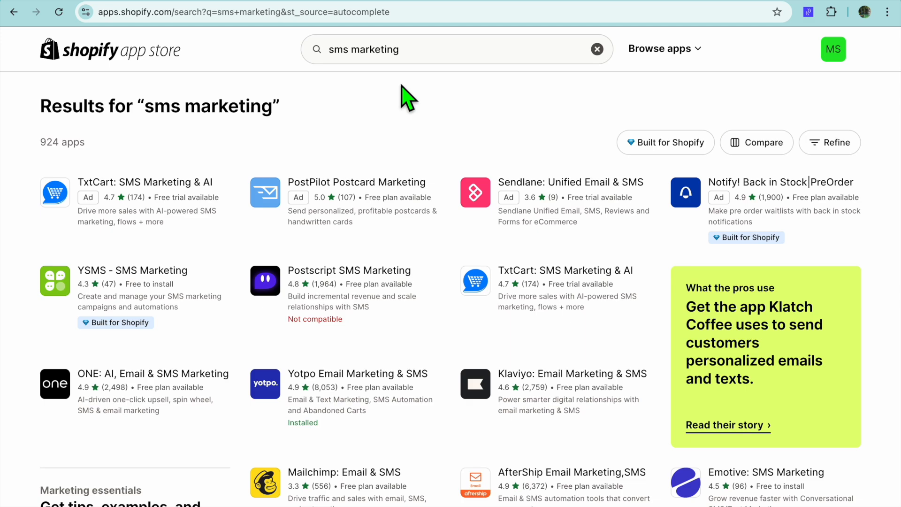
Review the features and pricing plans on the Yotpo Email Marketing & SMS listing, and open the installed app
{"action": "left_click", "coordinate": [353, 375]}
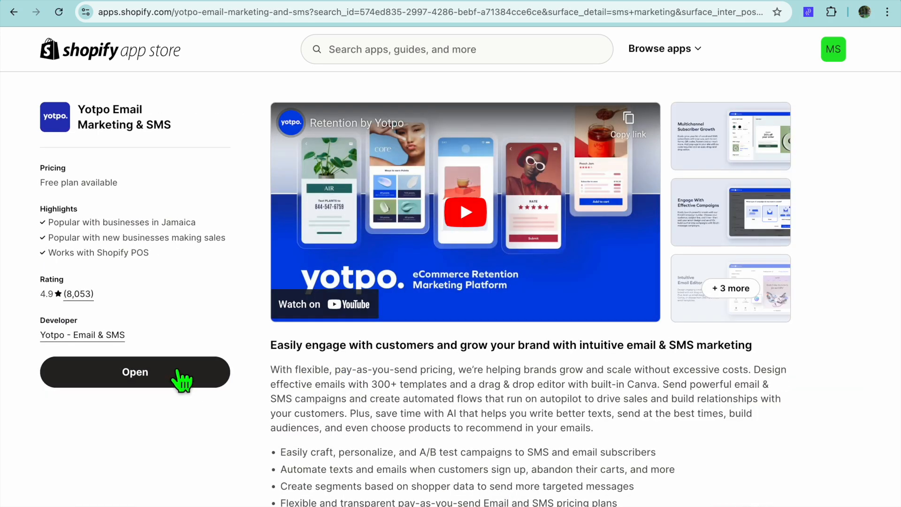
{"action": "scroll", "coordinate": [288, 390], "scroll_direction": "down", "scroll_amount": 5}
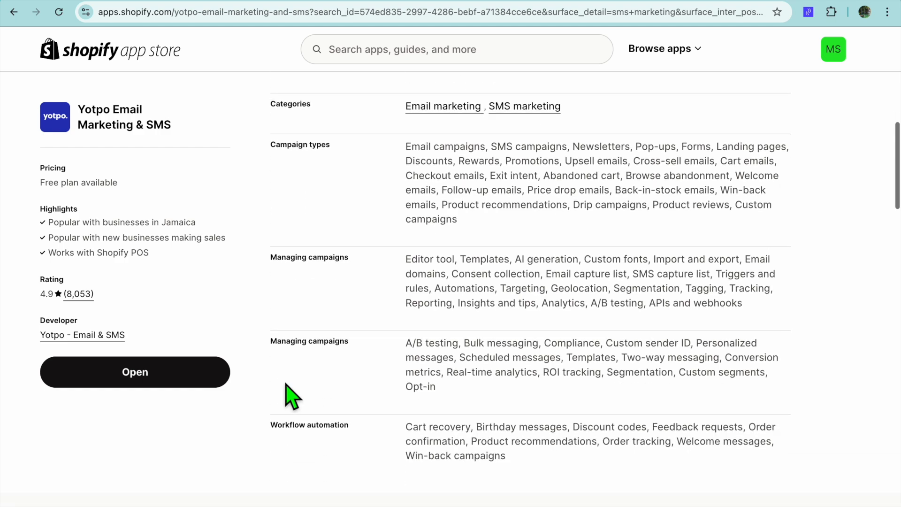
{"action": "scroll", "coordinate": [286, 384], "scroll_direction": "down", "scroll_amount": 2}
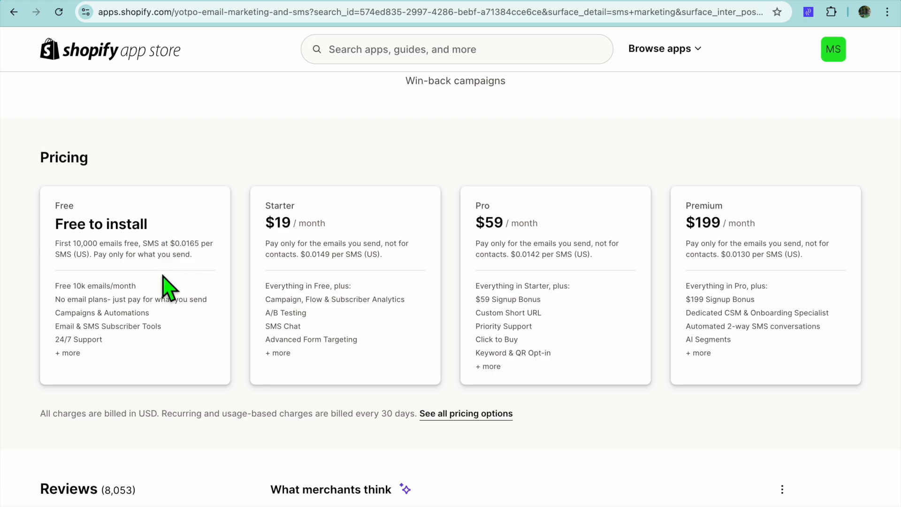
{"action": "scroll", "coordinate": [163, 276], "scroll_direction": "up", "scroll_amount": 5}
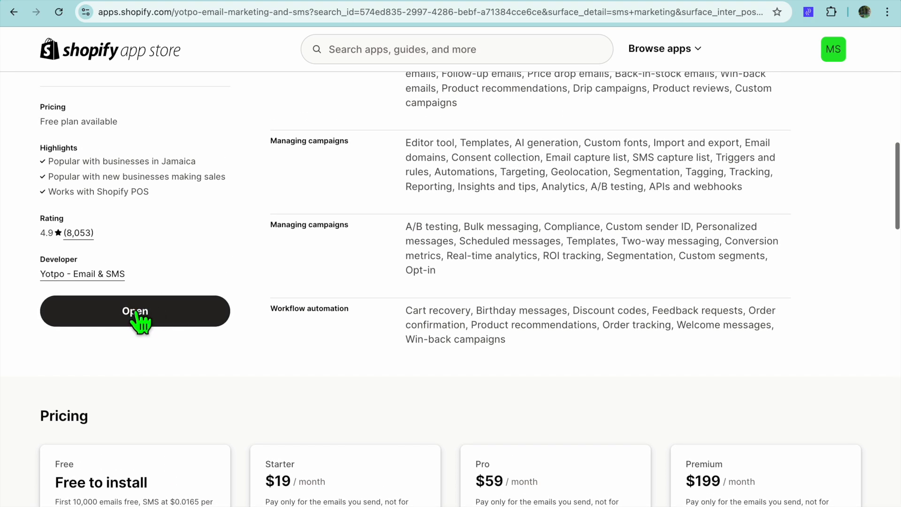
{"action": "left_click", "coordinate": [136, 313]}
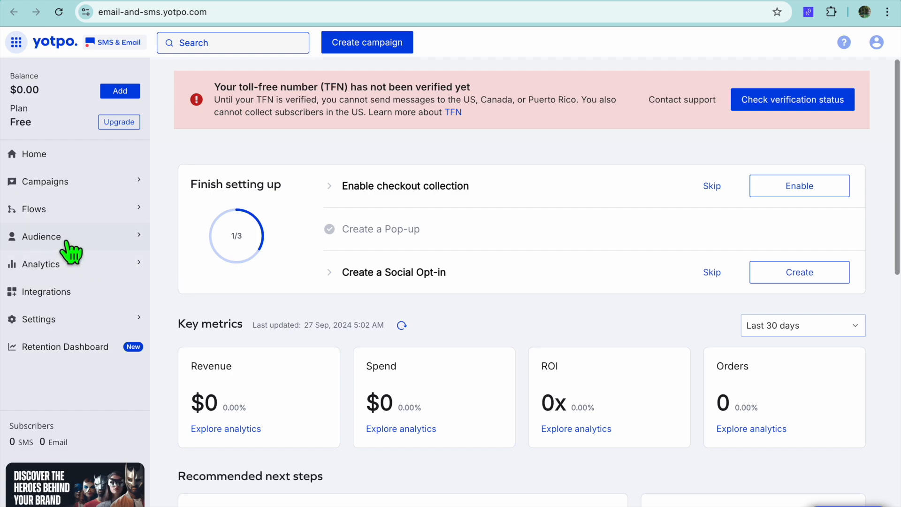
Look through Yotpo's Subscriber Collection Tools and start setting up an Embedded form
{"action": "left_click", "coordinate": [42, 237]}
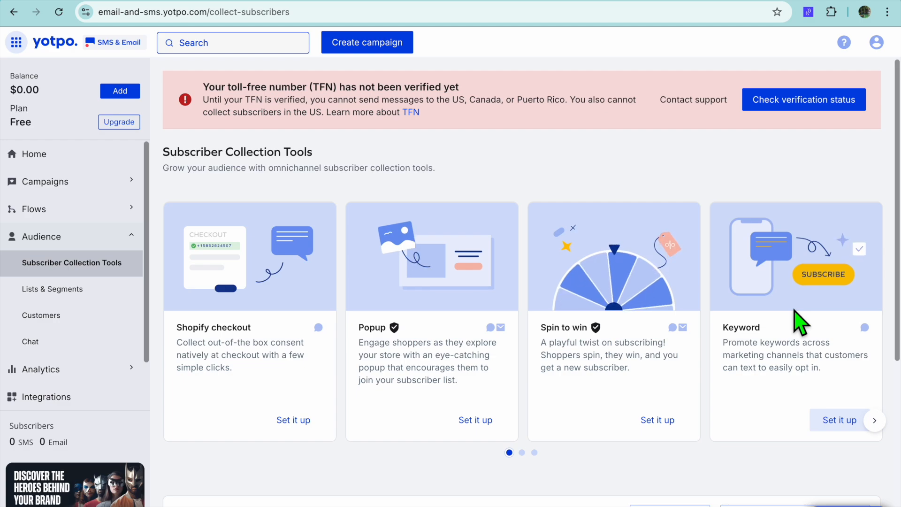
{"action": "scroll", "coordinate": [800, 323], "scroll_direction": "down", "scroll_amount": 3}
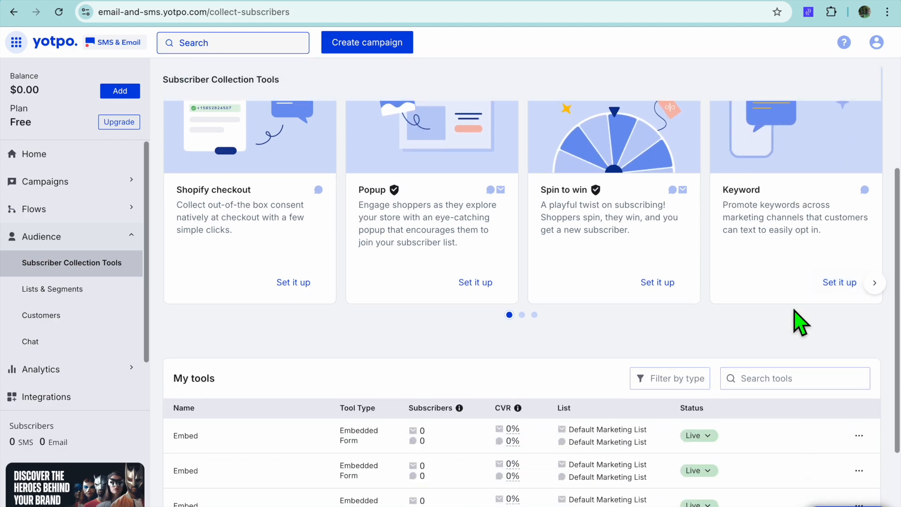
{"action": "scroll", "coordinate": [801, 323], "scroll_direction": "up", "scroll_amount": 3}
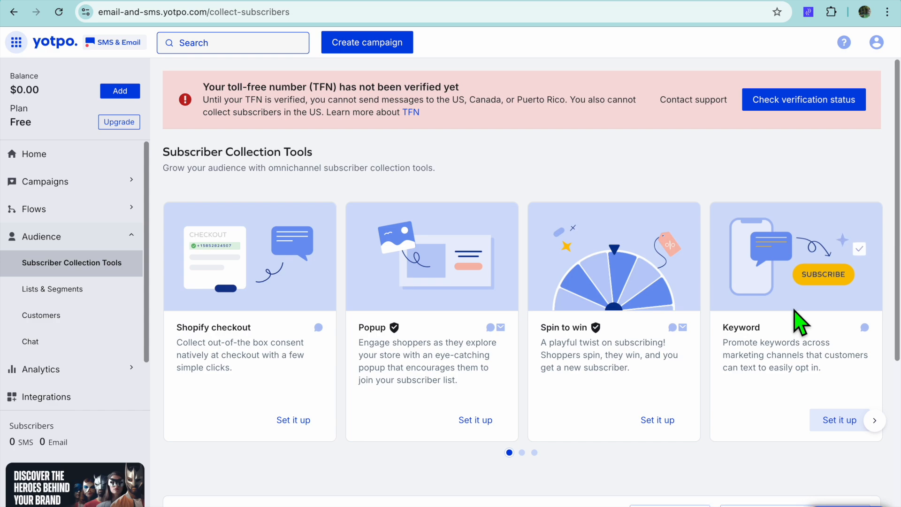
{"action": "scroll", "coordinate": [801, 323], "scroll_direction": "down", "scroll_amount": 5}
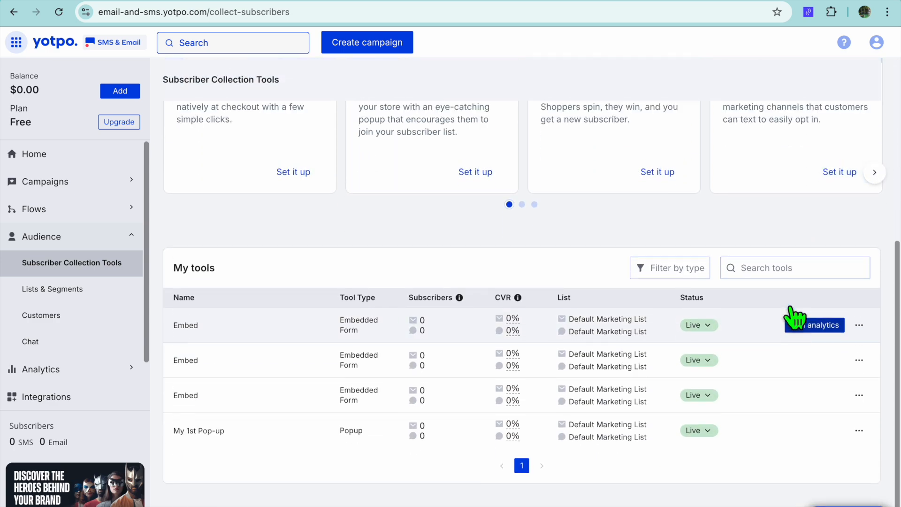
{"action": "scroll", "coordinate": [794, 319], "scroll_direction": "up", "scroll_amount": 2}
{"action": "left_click", "coordinate": [523, 308]}
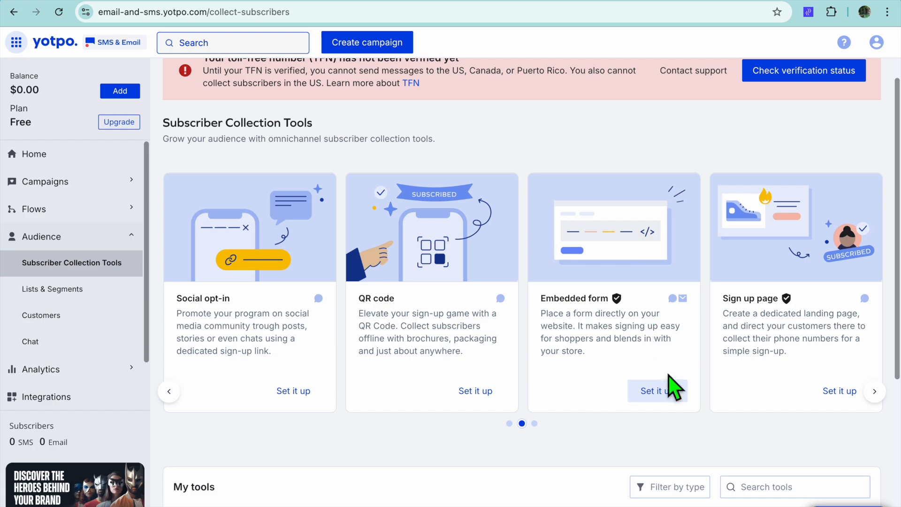
{"action": "left_click", "coordinate": [657, 391]}
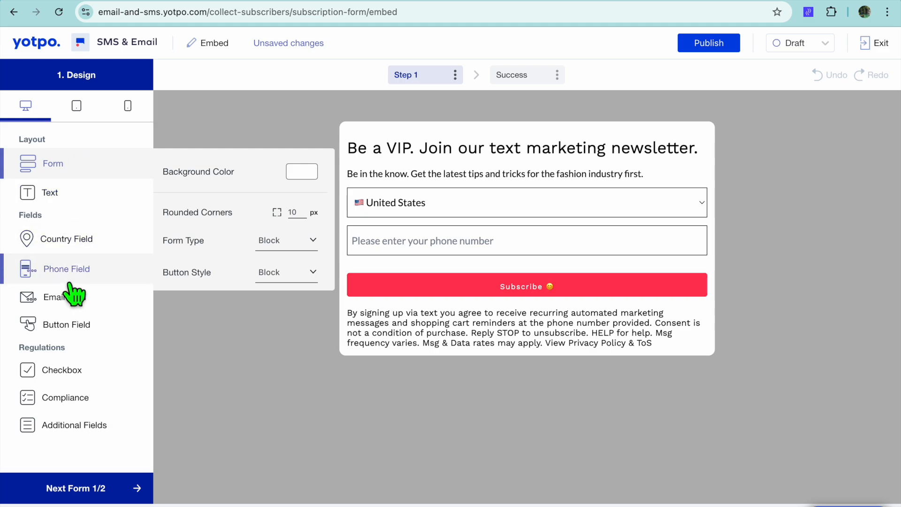
Examine the form's header text and Country Field settings, and the header text settings of its Success page
{"action": "left_click", "coordinate": [66, 197]}
{"action": "left_click", "coordinate": [212, 176]}
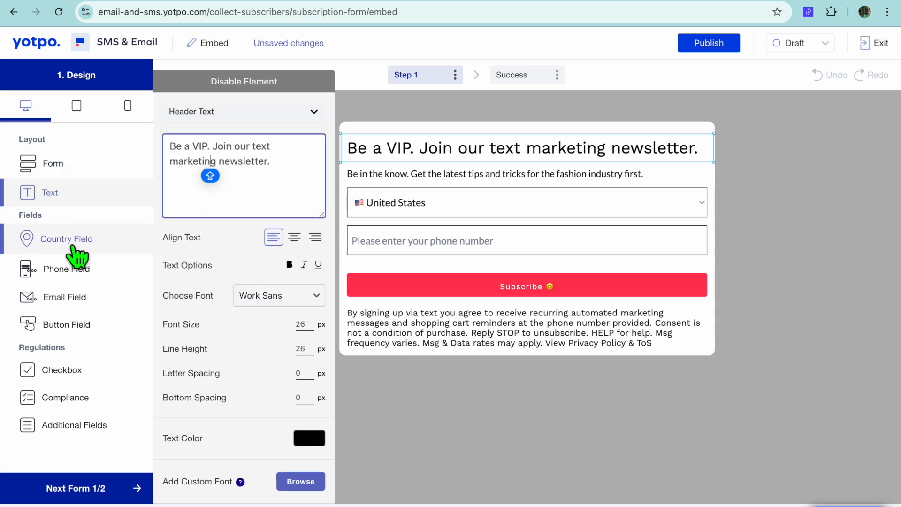
{"action": "left_click", "coordinate": [77, 242]}
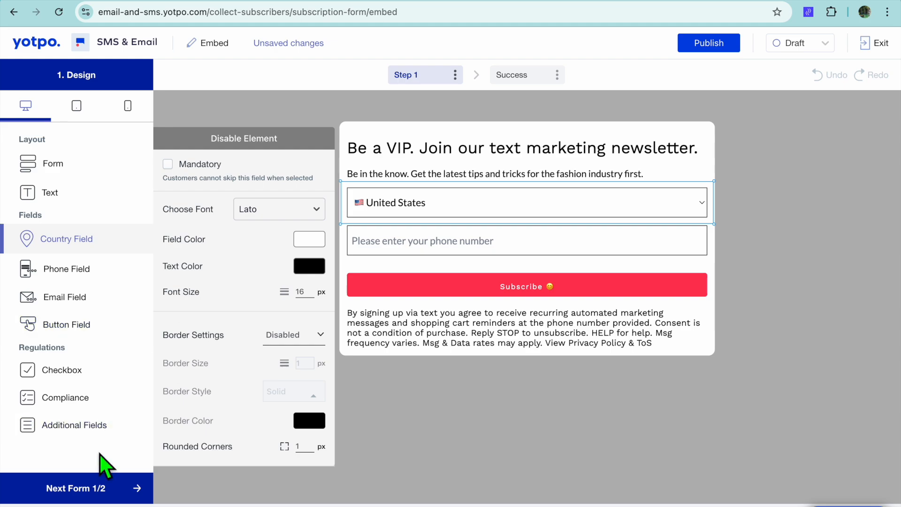
{"action": "left_click", "coordinate": [79, 491]}
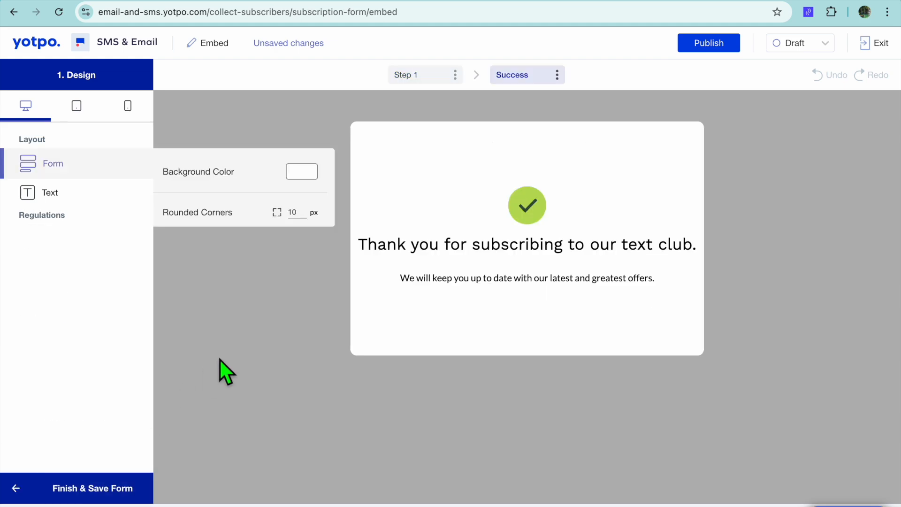
{"action": "left_click", "coordinate": [81, 209]}
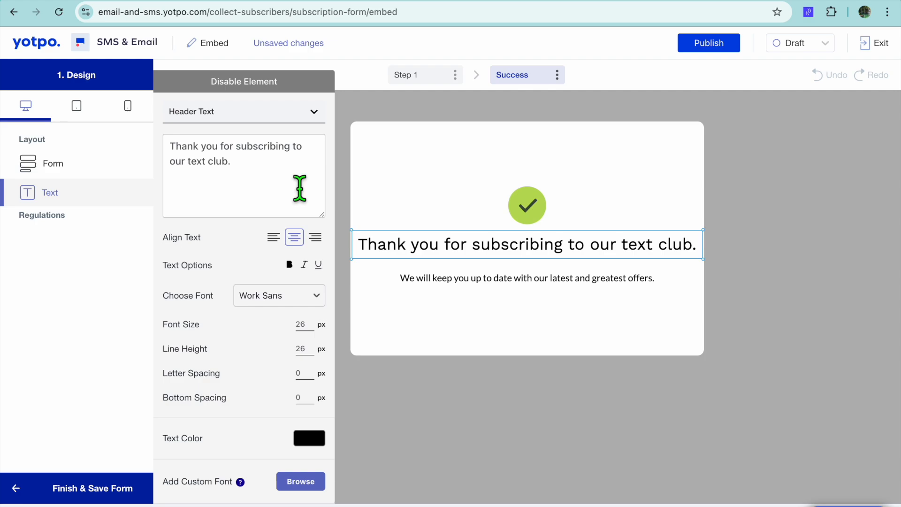
Publish the embedded form for all devices and close the theme installation instructions
{"action": "left_click", "coordinate": [705, 55]}
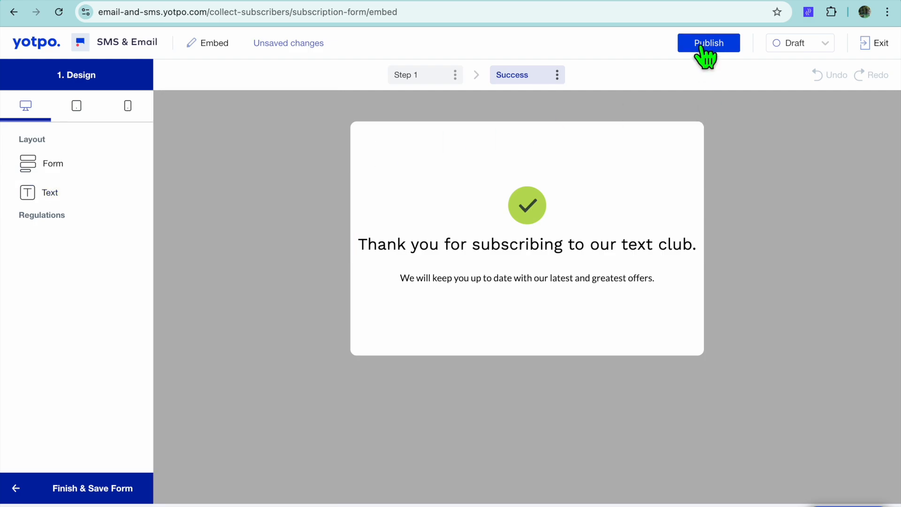
{"action": "left_click", "coordinate": [702, 46]}
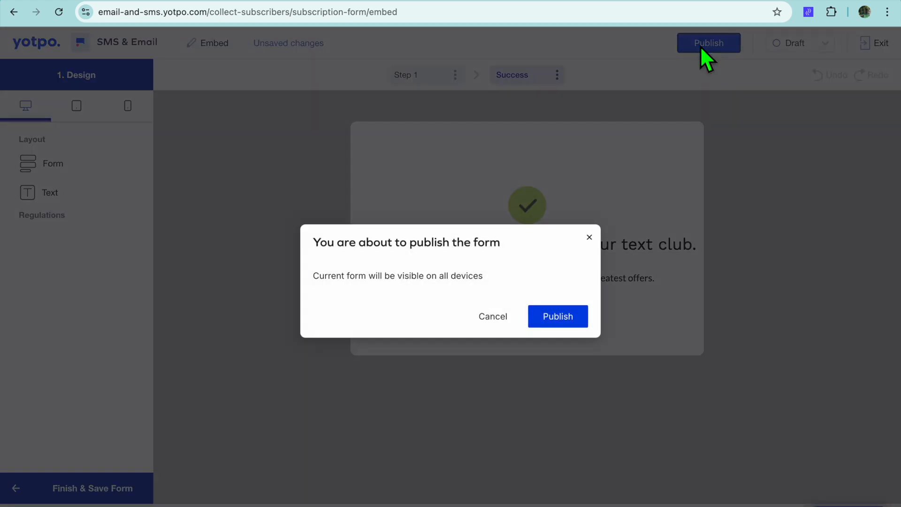
{"action": "left_click", "coordinate": [562, 324]}
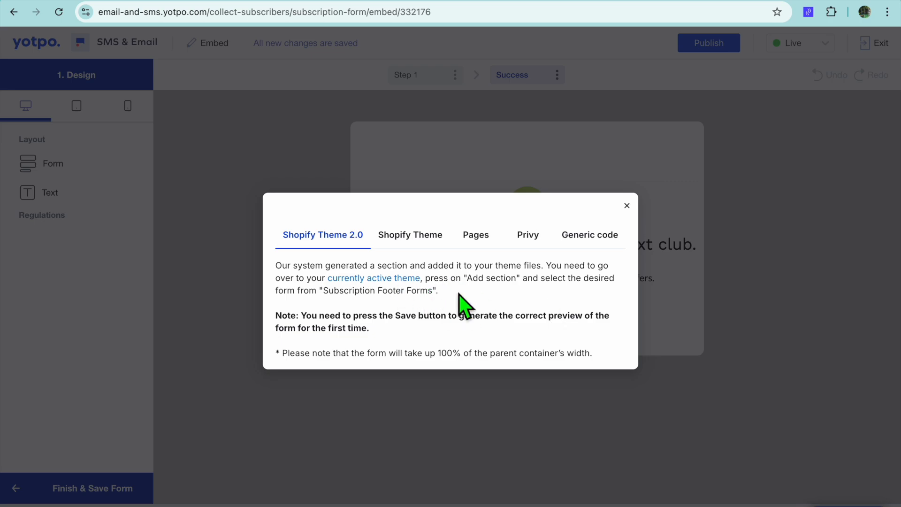
{"action": "left_click", "coordinate": [627, 206]}
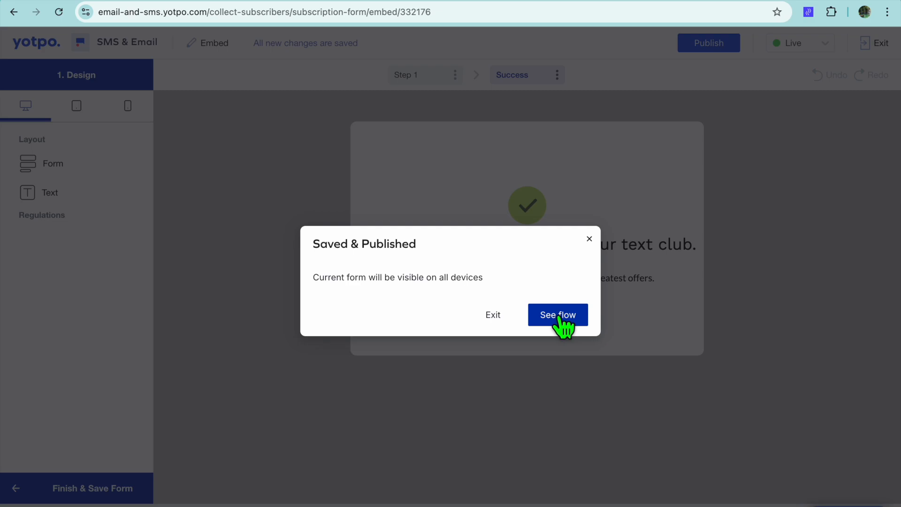
Examine the Embed Welcome Flow from its trigger to the SMS action, and return to the Yotpo home dashboard
{"action": "left_click", "coordinate": [562, 324]}
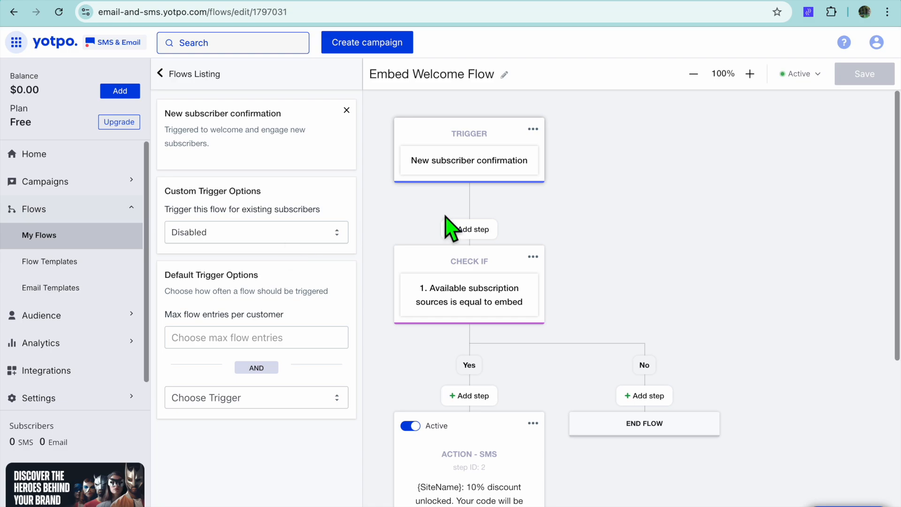
{"action": "scroll", "coordinate": [463, 225], "scroll_direction": "down", "scroll_amount": 2}
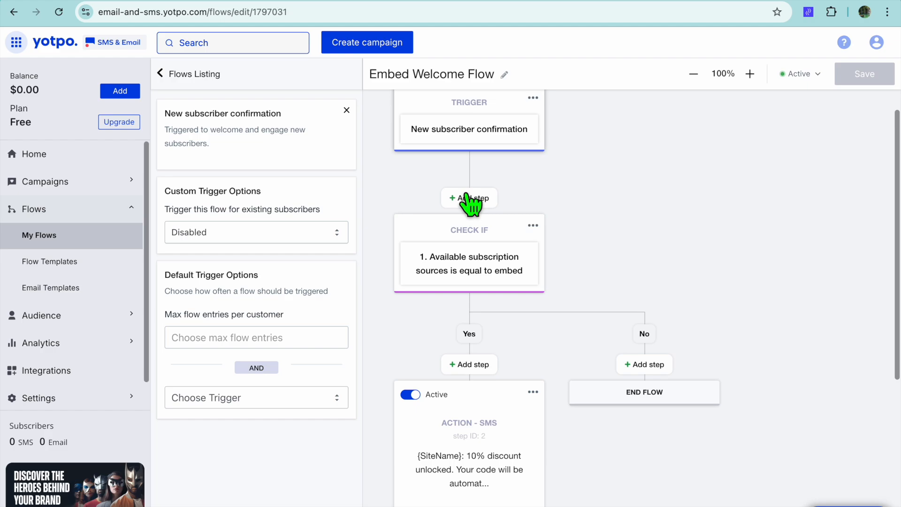
{"action": "scroll", "coordinate": [476, 295], "scroll_direction": "down", "scroll_amount": 6}
{"action": "scroll", "coordinate": [478, 304], "scroll_direction": "down", "scroll_amount": 6}
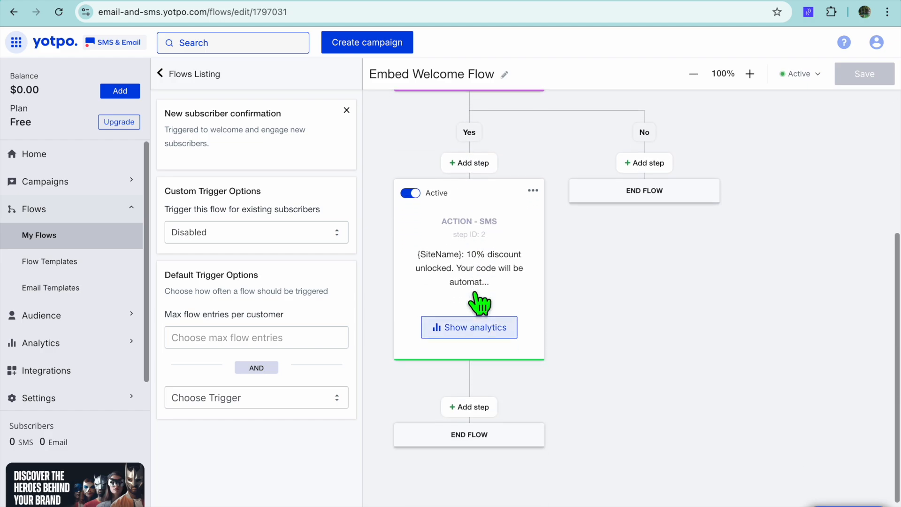
{"action": "scroll", "coordinate": [479, 304], "scroll_direction": "up", "scroll_amount": 4}
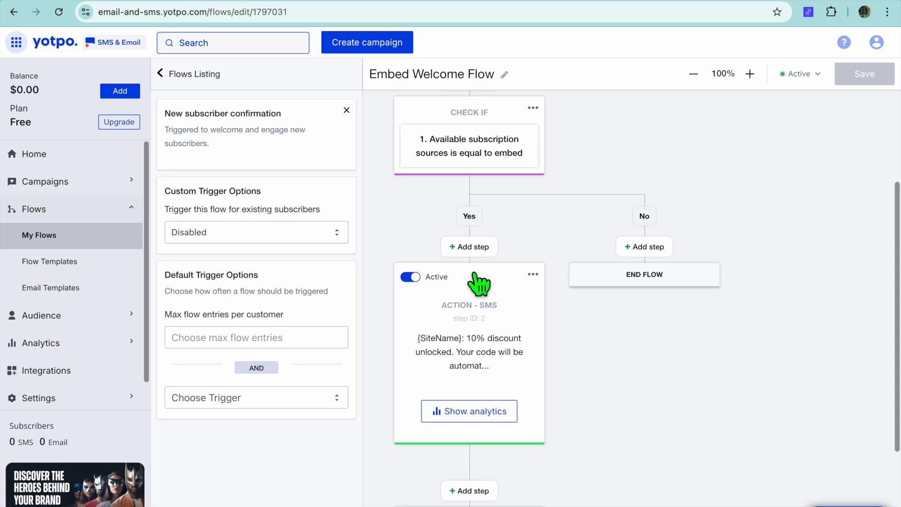
{"action": "scroll", "coordinate": [479, 283], "scroll_direction": "up", "scroll_amount": 7}
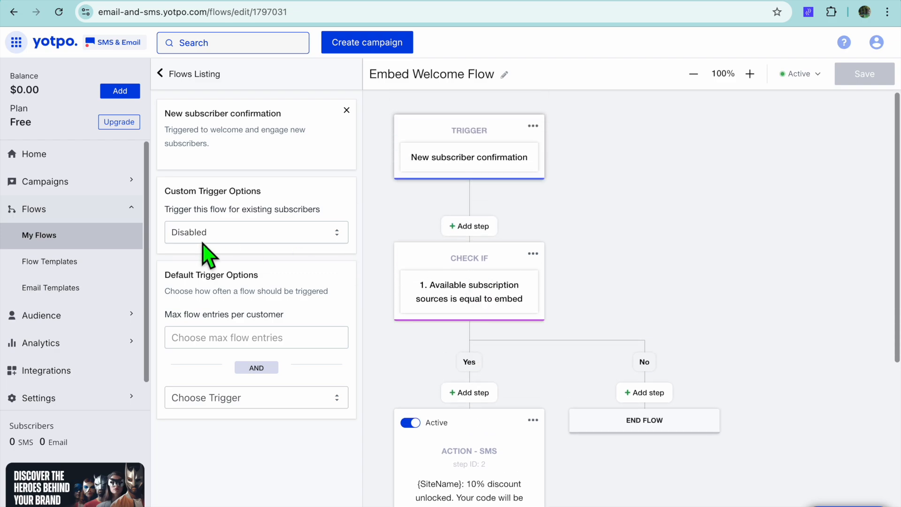
{"action": "left_click", "coordinate": [62, 162]}
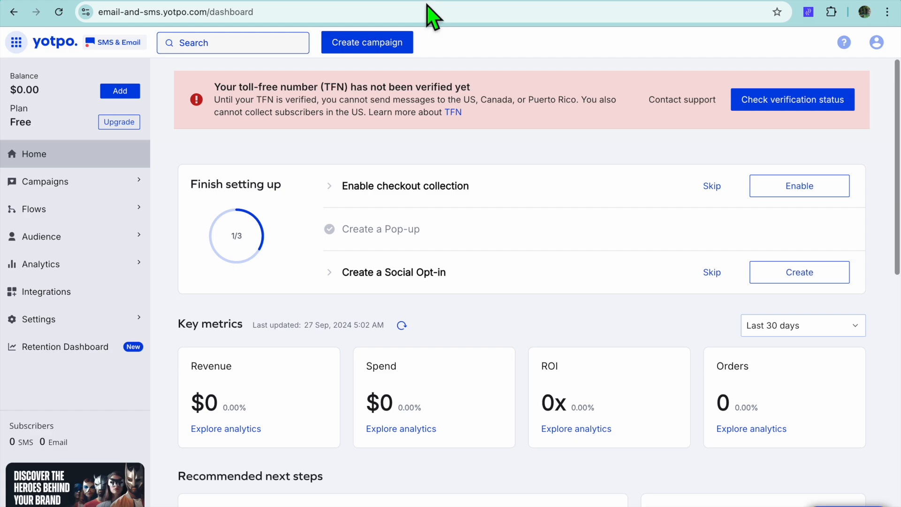
Switch back to the Shopify admin, dismiss the app recommendations, and open the Dawn theme's Password page for customizing
{"action": "left_click", "coordinate": [400, 1]}
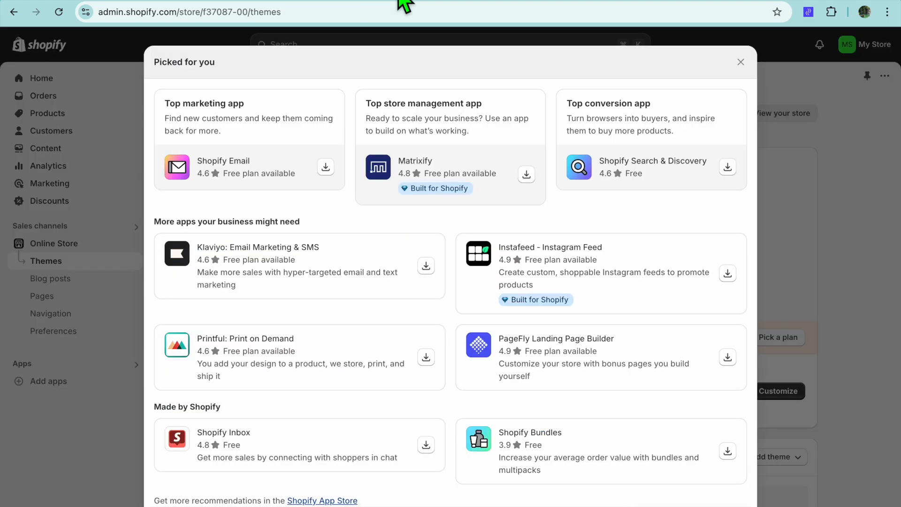
{"action": "left_click", "coordinate": [741, 62]}
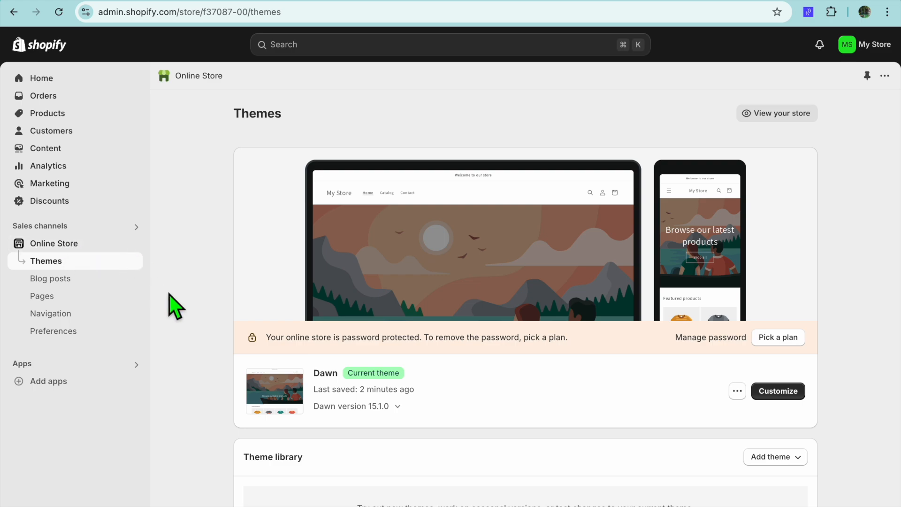
{"action": "left_click", "coordinate": [770, 393]}
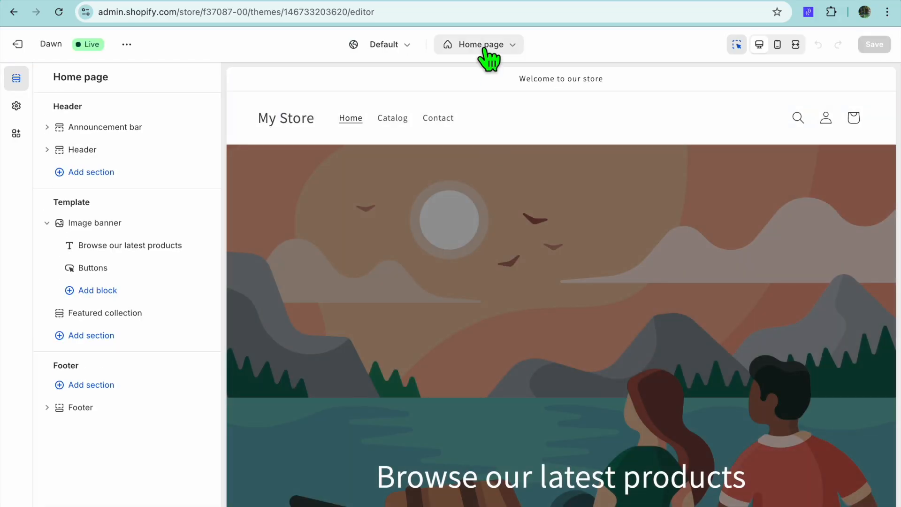
{"action": "left_click", "coordinate": [486, 55]}
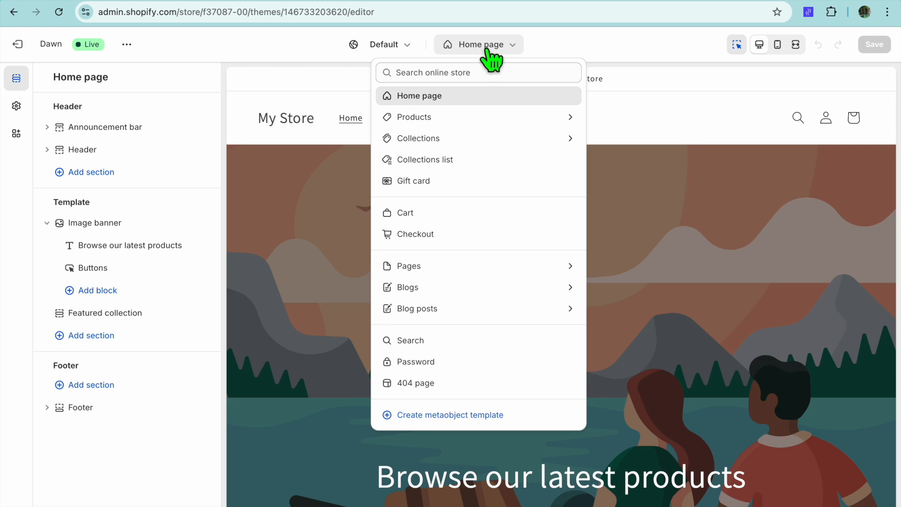
{"action": "left_click", "coordinate": [443, 362]}
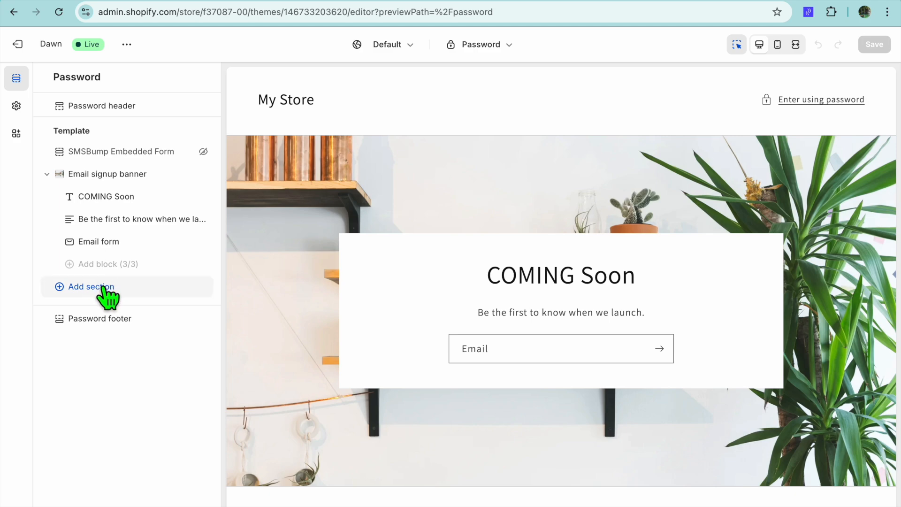
{"action": "left_click", "coordinate": [102, 287]}
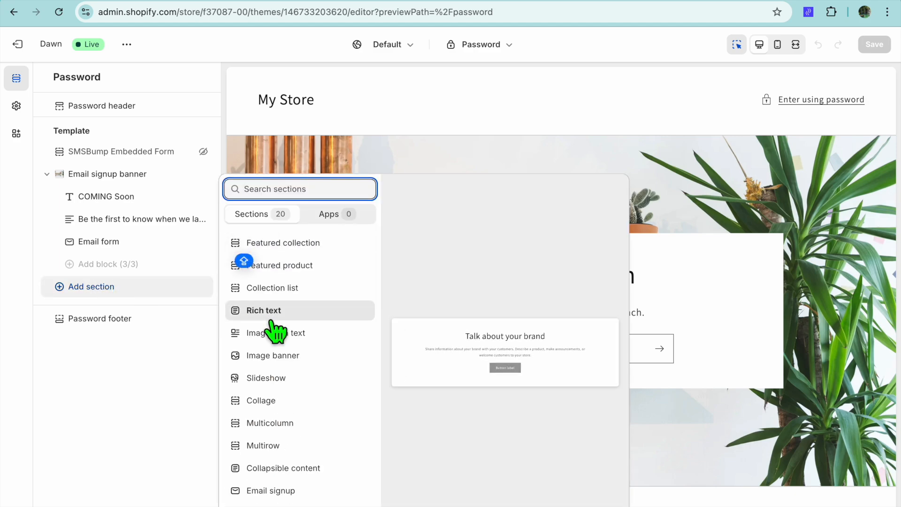
{"action": "scroll", "coordinate": [276, 332], "scroll_direction": "down", "scroll_amount": 4}
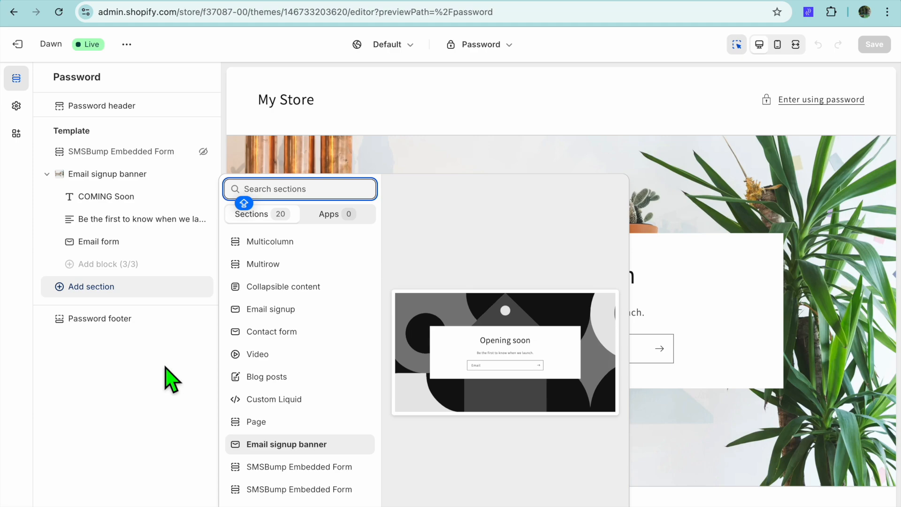
{"action": "left_click", "coordinate": [99, 327]}
{"action": "left_click", "coordinate": [102, 328]}
{"action": "left_click", "coordinate": [47, 77]}
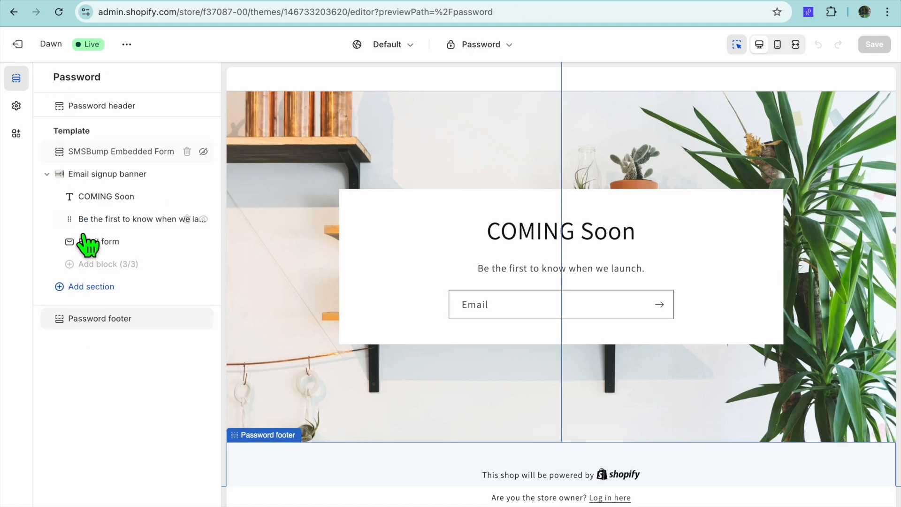
Add an SMSBump Embedded Form section below the Email signup banner on the Password page and save the theme
{"action": "left_click", "coordinate": [83, 288]}
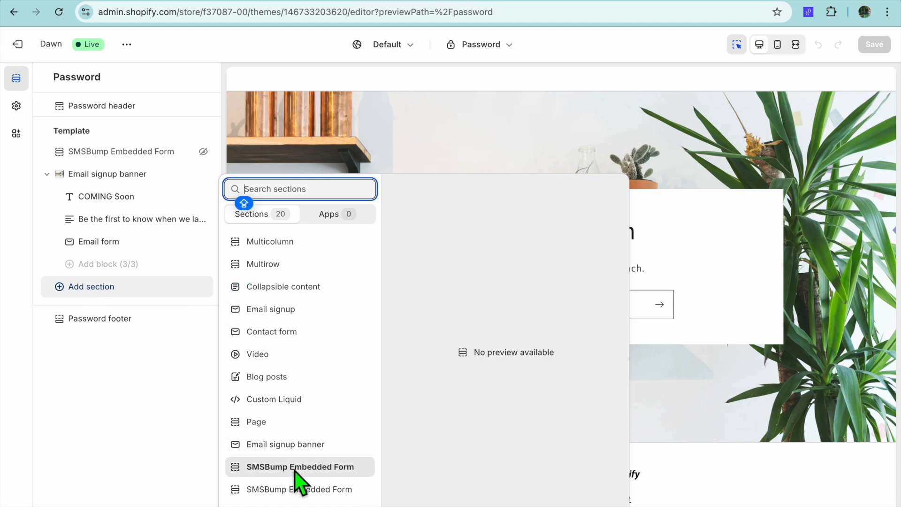
{"action": "left_click", "coordinate": [296, 469]}
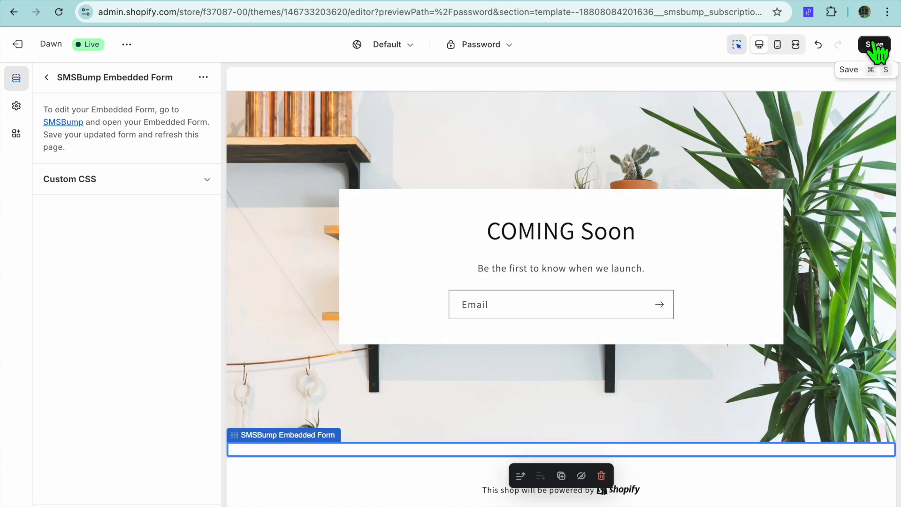
{"action": "left_click", "coordinate": [874, 46]}
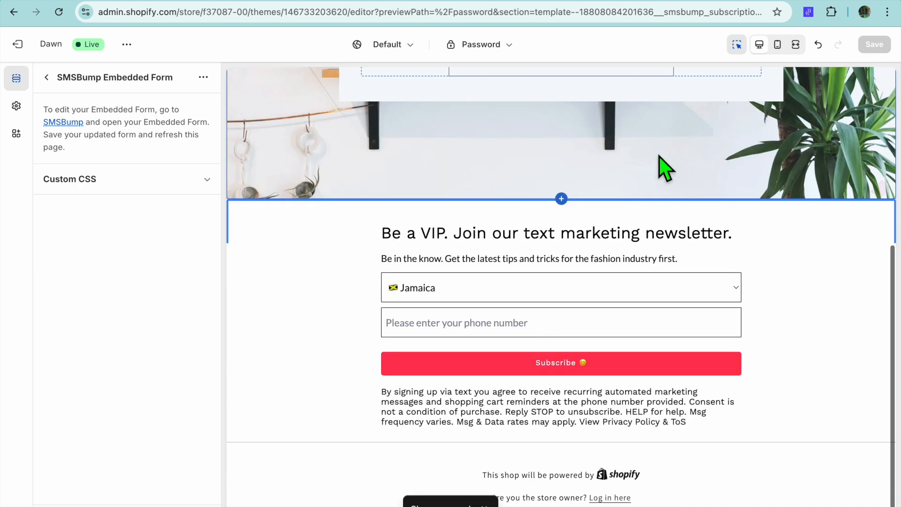
{"action": "scroll", "coordinate": [501, 206], "scroll_direction": "up", "scroll_amount": 2}
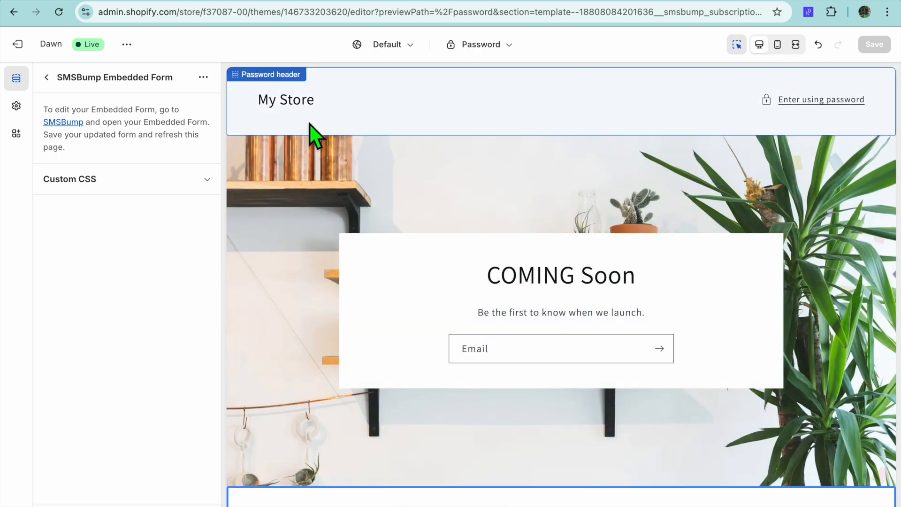
View the live storefront of the Dawn theme and look over its home page
{"action": "left_click", "coordinate": [126, 45]}
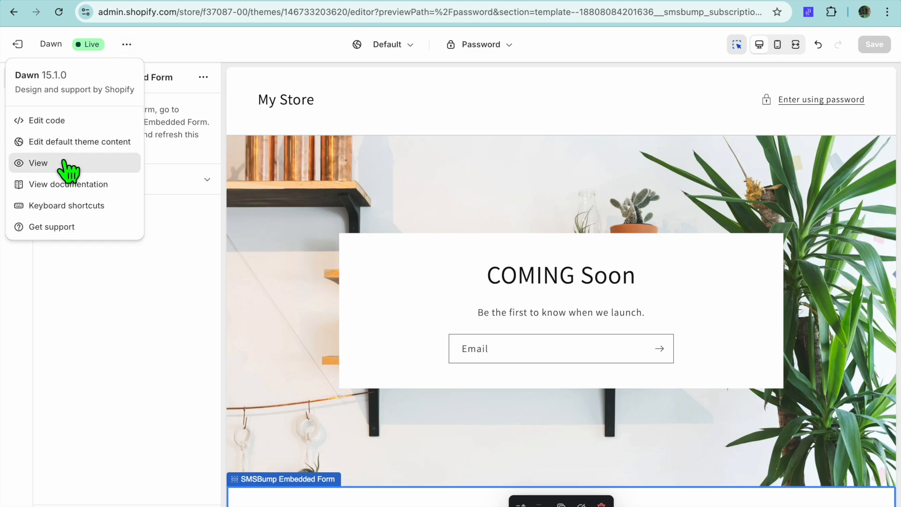
{"action": "left_click", "coordinate": [65, 163]}
{"action": "scroll", "coordinate": [183, 205], "scroll_direction": "down", "scroll_amount": 6}
{"action": "scroll", "coordinate": [183, 205], "scroll_direction": "up", "scroll_amount": 6}
{"action": "scroll", "coordinate": [184, 205], "scroll_direction": "down", "scroll_amount": 2}
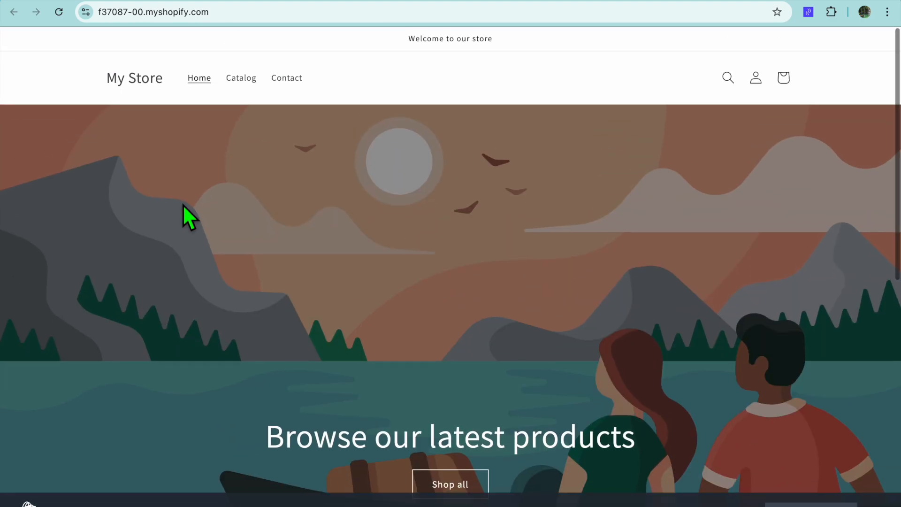
{"action": "scroll", "coordinate": [183, 205], "scroll_direction": "up", "scroll_amount": 2}
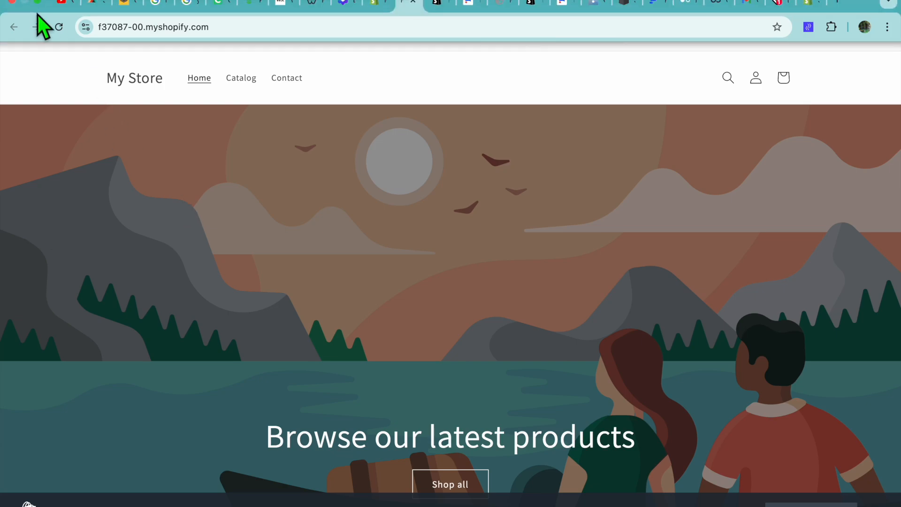
Exit full screen and reload the store's password page in the other My Store browser window
{"action": "left_click", "coordinate": [42, 1]}
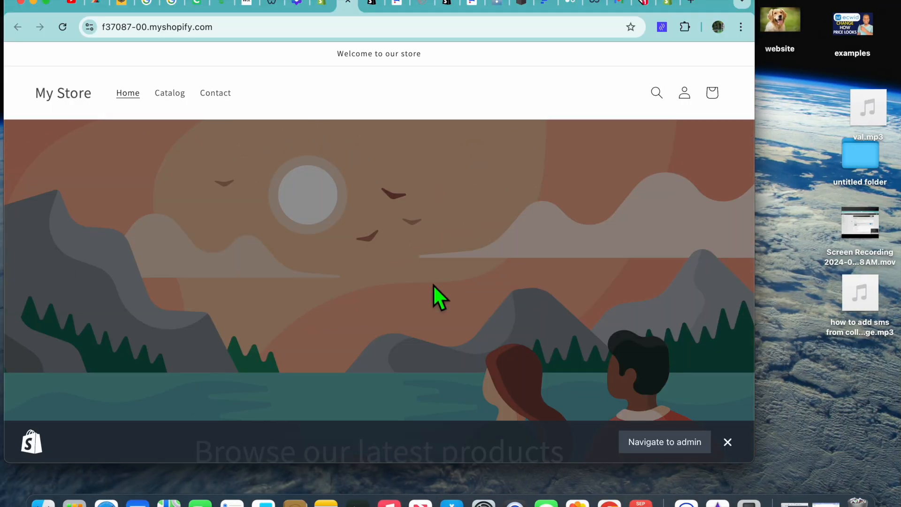
{"action": "right_click", "coordinate": [610, 502]}
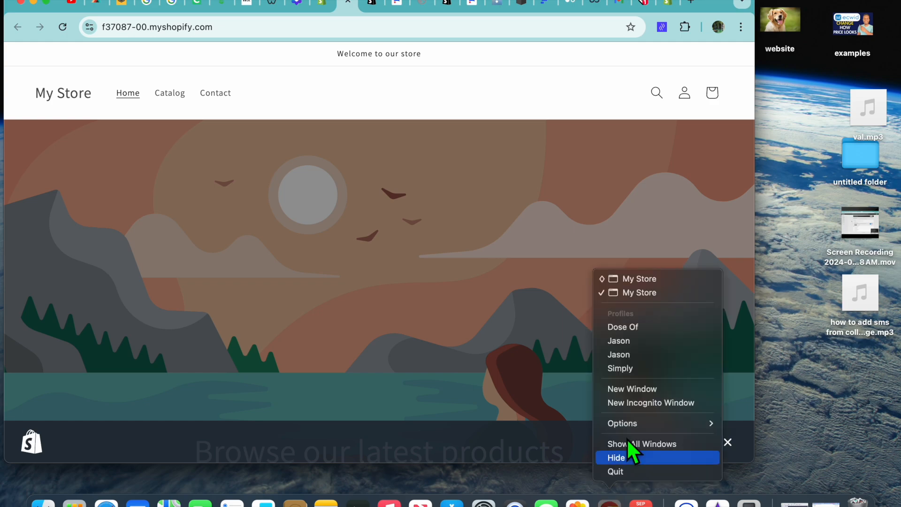
{"action": "left_click", "coordinate": [640, 280]}
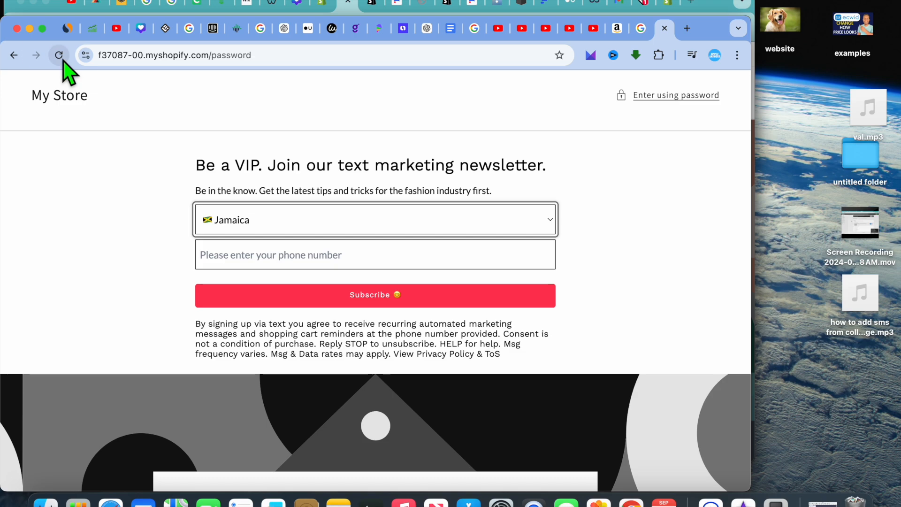
{"action": "left_click", "coordinate": [59, 55]}
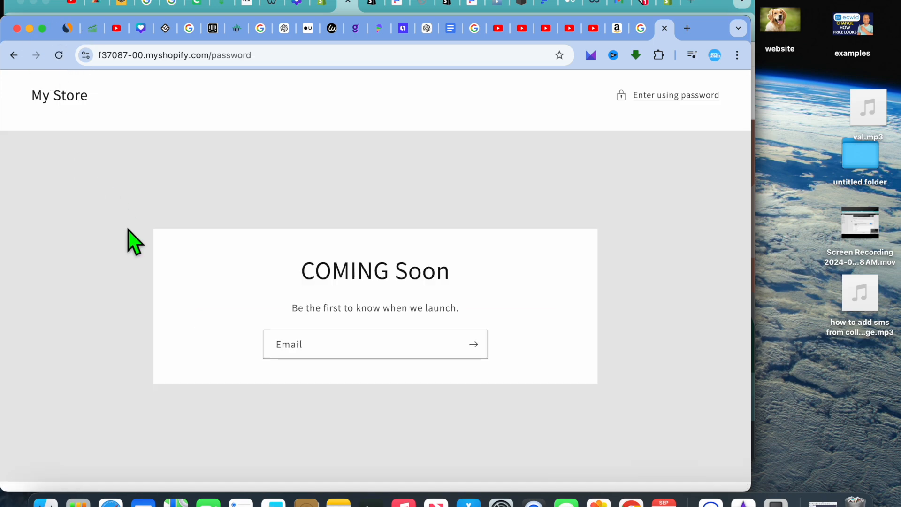
Examine the coming-soon banner and the text marketing signup form on the live password page, and minimize that window
{"action": "scroll", "coordinate": [128, 230], "scroll_direction": "down", "scroll_amount": 7}
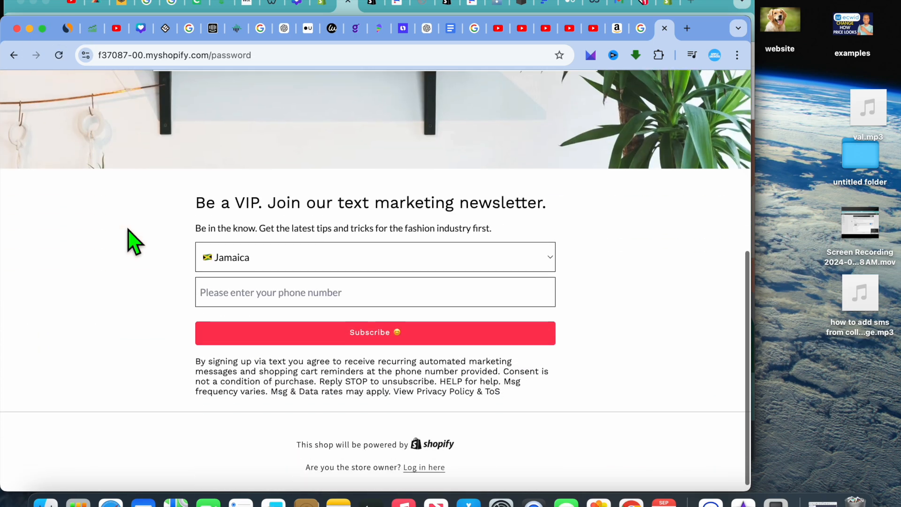
{"action": "scroll", "coordinate": [134, 242], "scroll_direction": "up", "scroll_amount": 5}
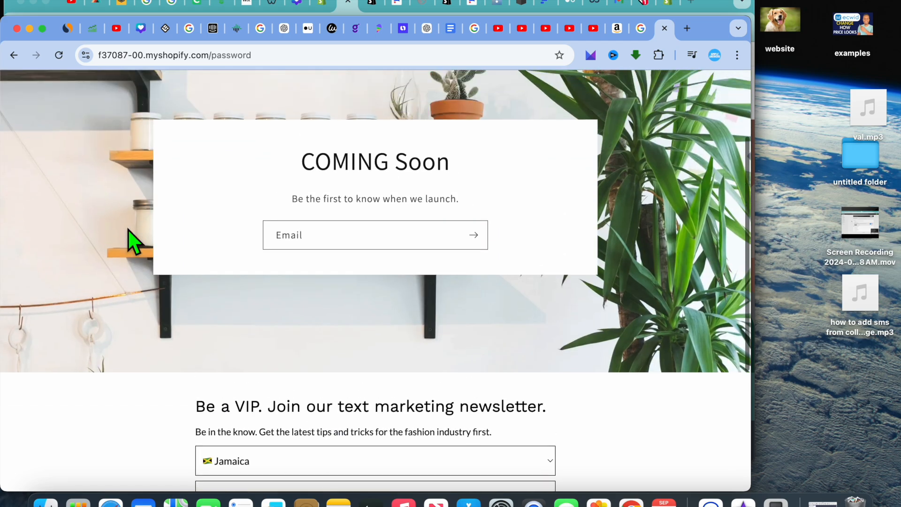
{"action": "scroll", "coordinate": [128, 229], "scroll_direction": "up", "scroll_amount": 2}
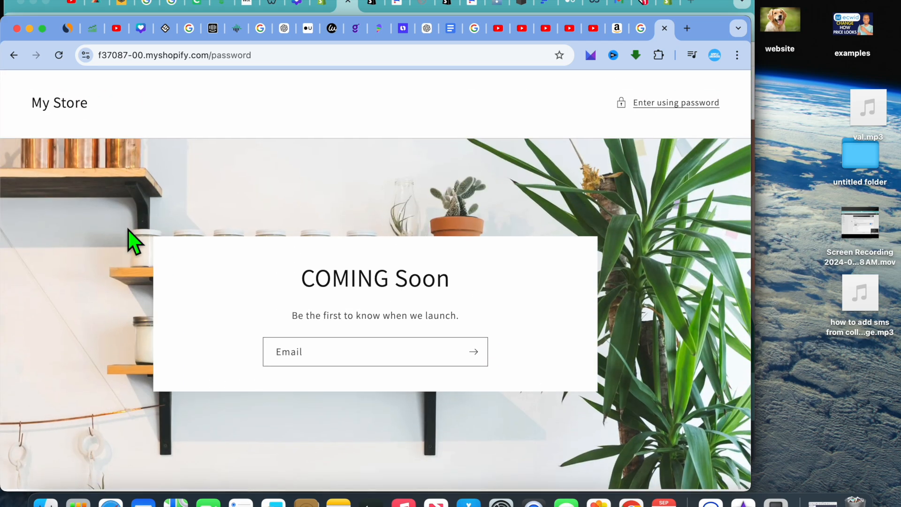
{"action": "scroll", "coordinate": [128, 229], "scroll_direction": "down", "scroll_amount": 5}
{"action": "scroll", "coordinate": [128, 229], "scroll_direction": "up", "scroll_amount": 5}
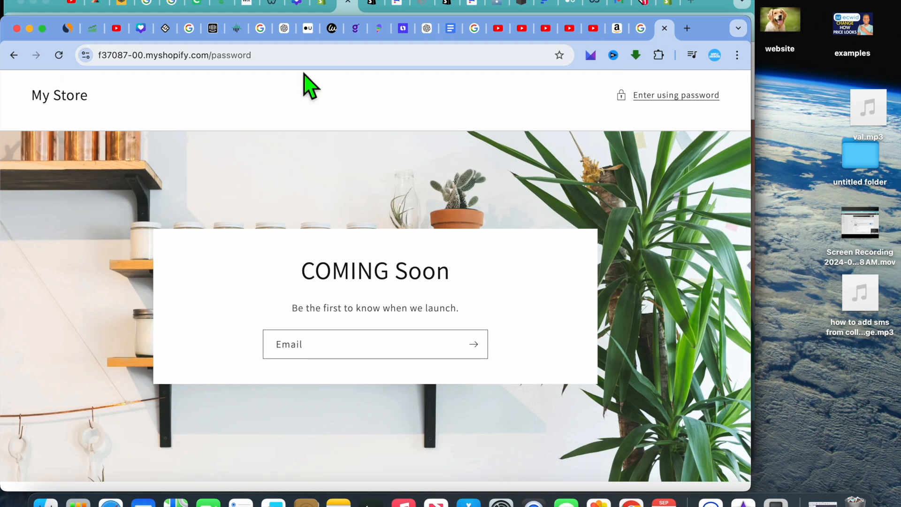
{"action": "scroll", "coordinate": [286, 186], "scroll_direction": "down", "scroll_amount": 6}
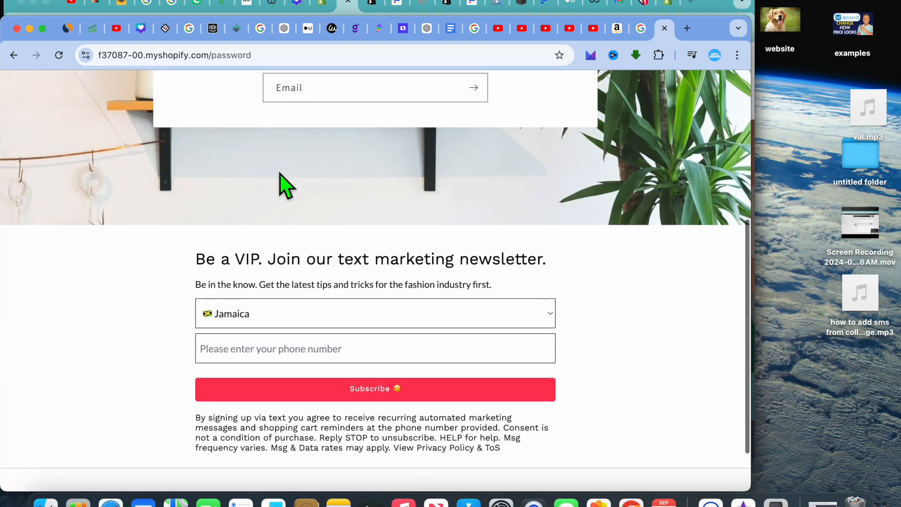
{"action": "scroll", "coordinate": [286, 185], "scroll_direction": "up", "scroll_amount": 6}
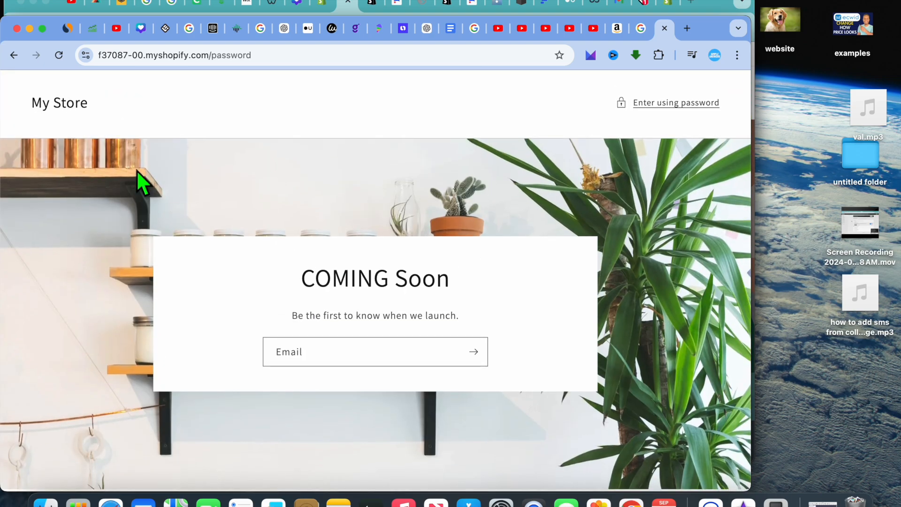
{"action": "left_click", "coordinate": [29, 28]}
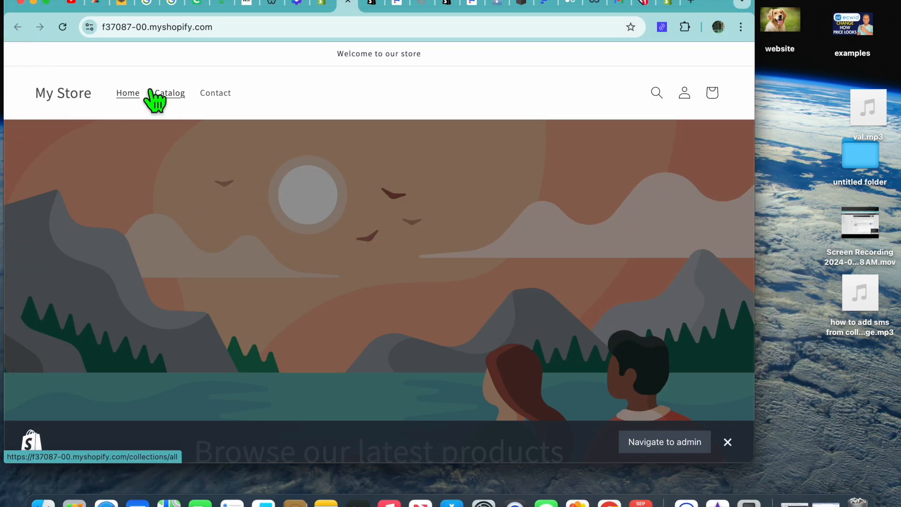
Leave the theme editor for the Online Store preferences, examine the Password protection settings, and minimize the browser
{"action": "left_click", "coordinate": [324, 5]}
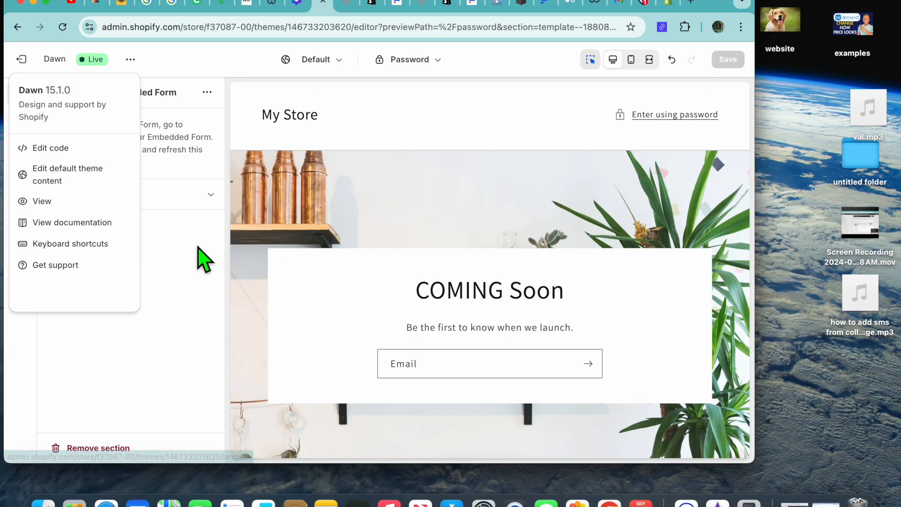
{"action": "left_click", "coordinate": [21, 57]}
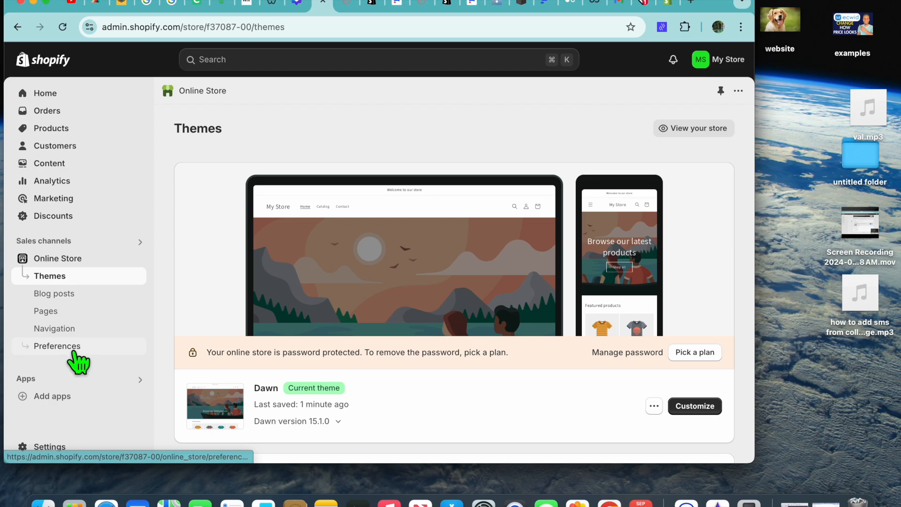
{"action": "left_click", "coordinate": [56, 346]}
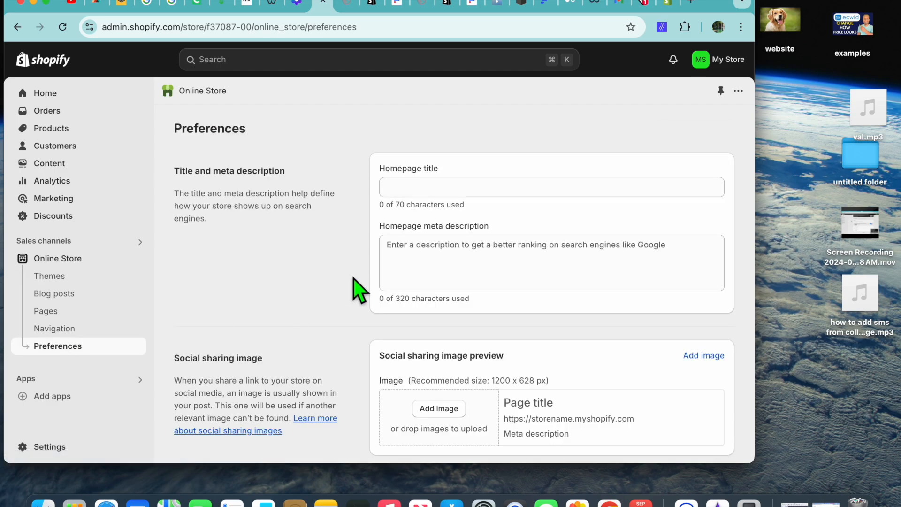
{"action": "scroll", "coordinate": [359, 287], "scroll_direction": "down", "scroll_amount": 15}
{"action": "scroll", "coordinate": [358, 287], "scroll_direction": "down", "scroll_amount": 5}
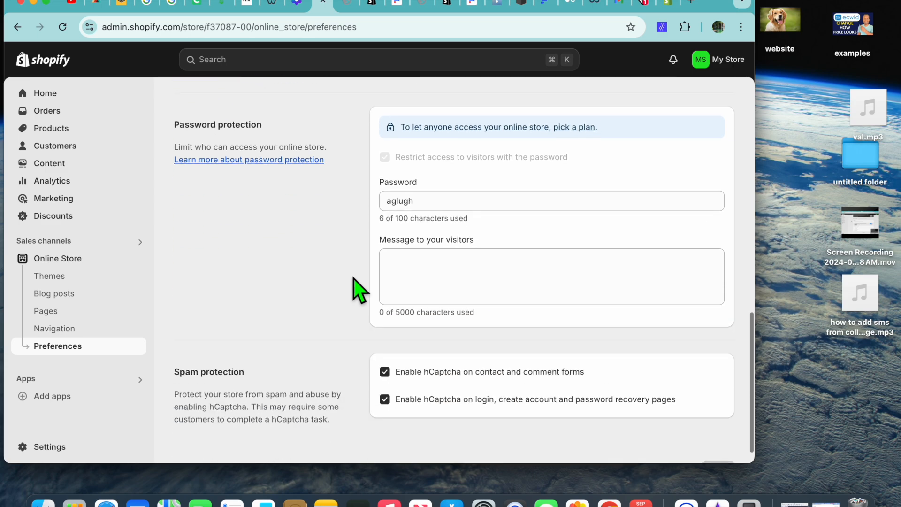
{"action": "scroll", "coordinate": [353, 277], "scroll_direction": "up", "scroll_amount": 1}
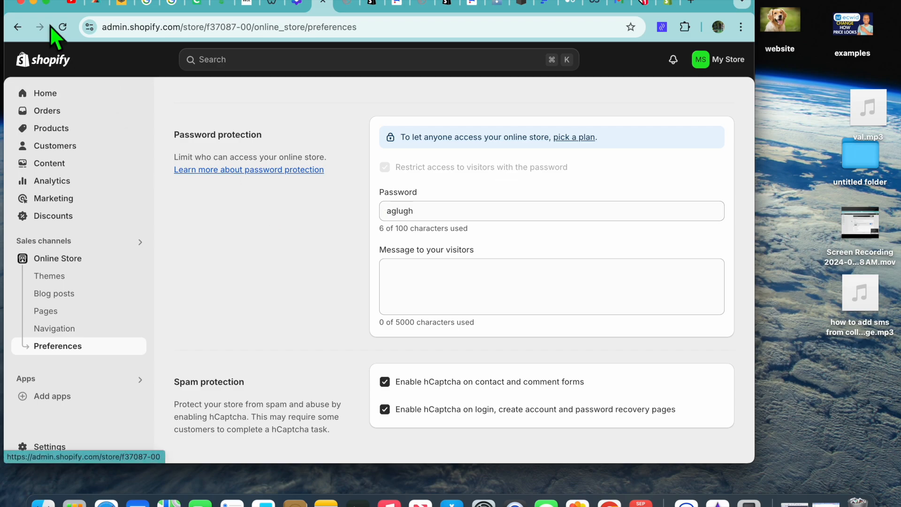
{"action": "left_click", "coordinate": [34, 3]}
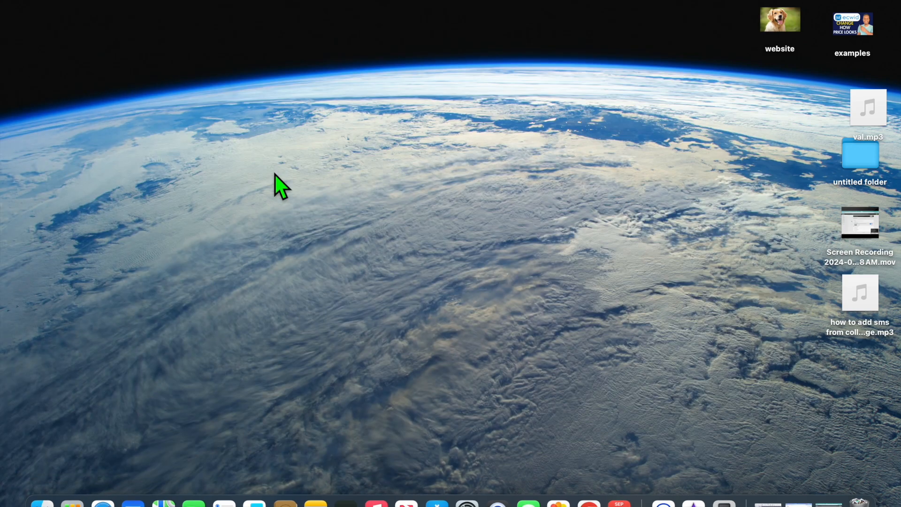